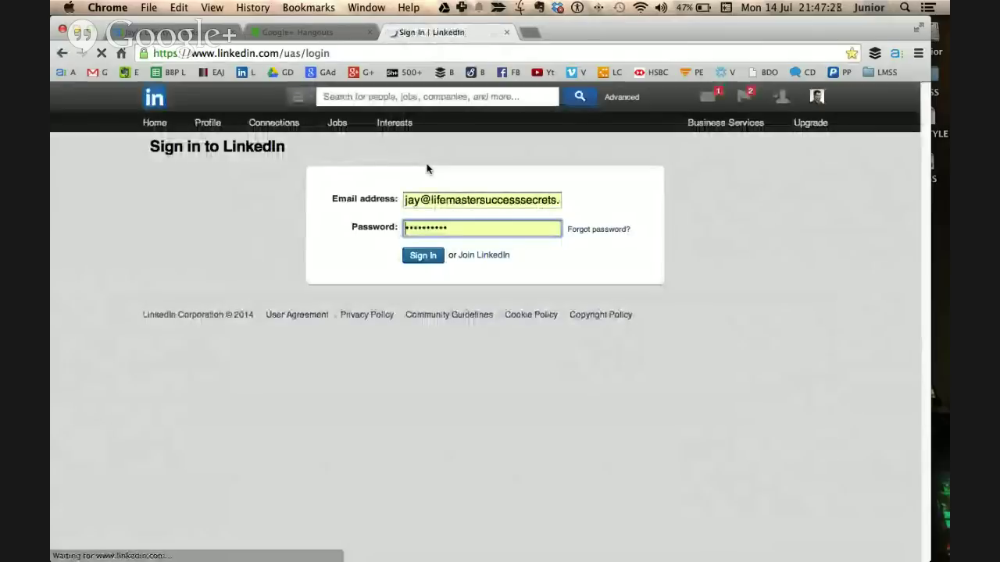
Step: Sign in to LinkedIn with the prefilled credentials, check the latest notifications and return to the home feed
{"action": "left_click", "coordinate": [423, 255]}
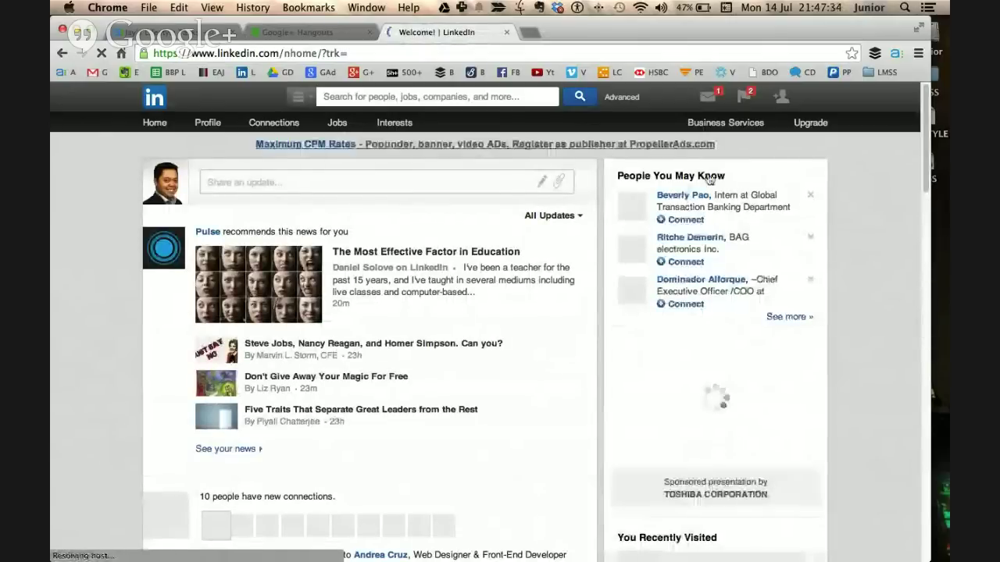
{"action": "left_click", "coordinate": [749, 94]}
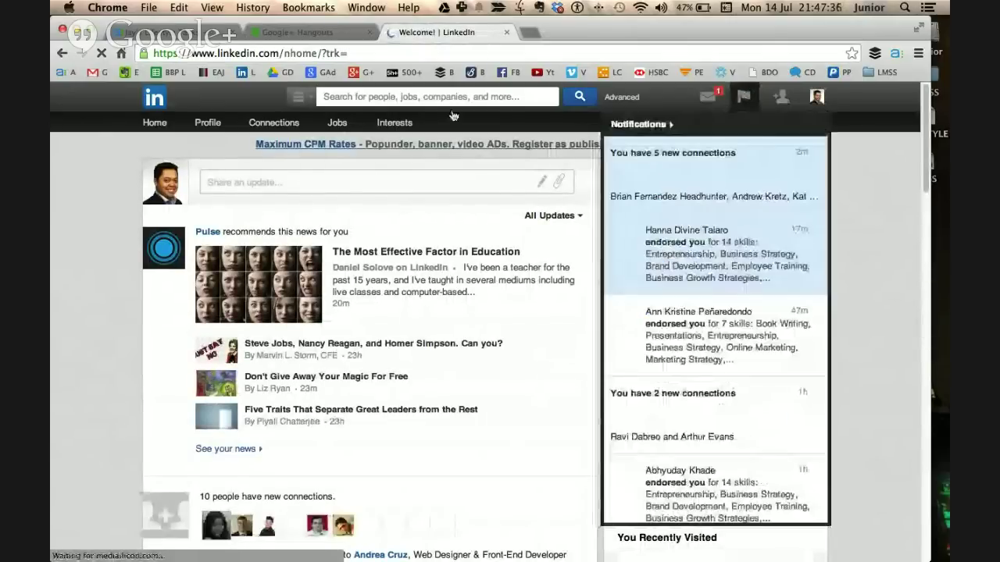
{"action": "left_click", "coordinate": [516, 223]}
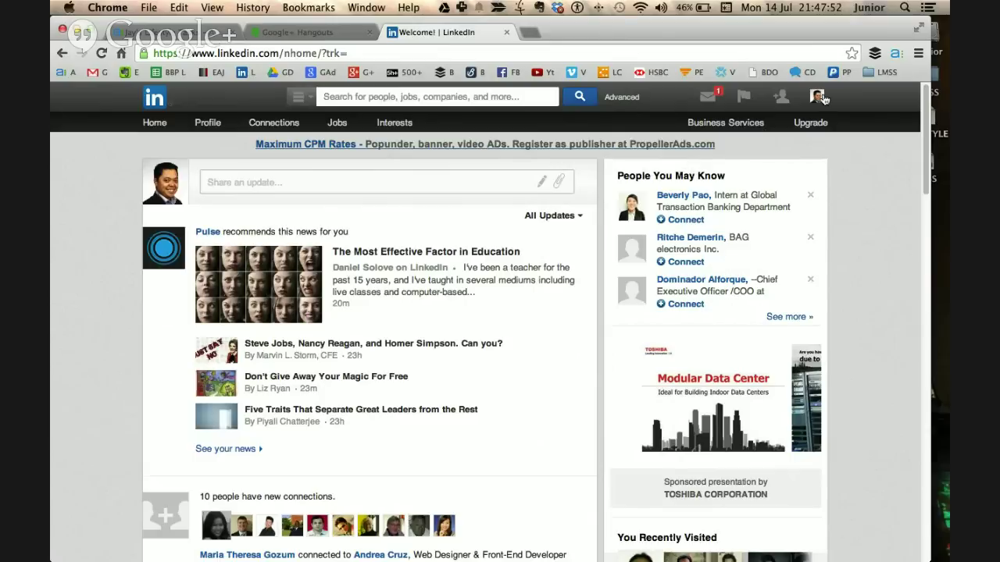
{"action": "mouse_move", "coordinate": [821, 110]}
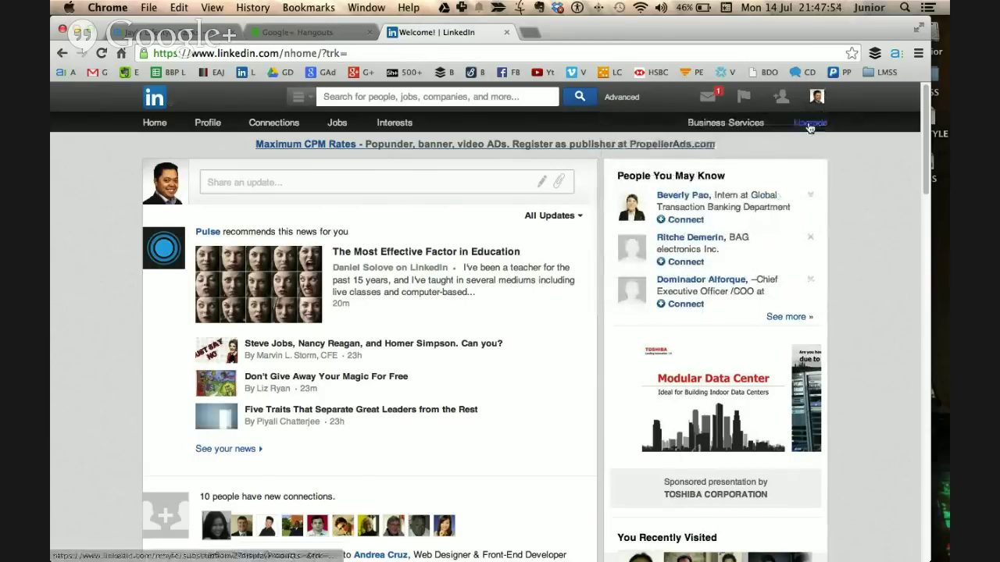
{"action": "left_click", "coordinate": [154, 124]}
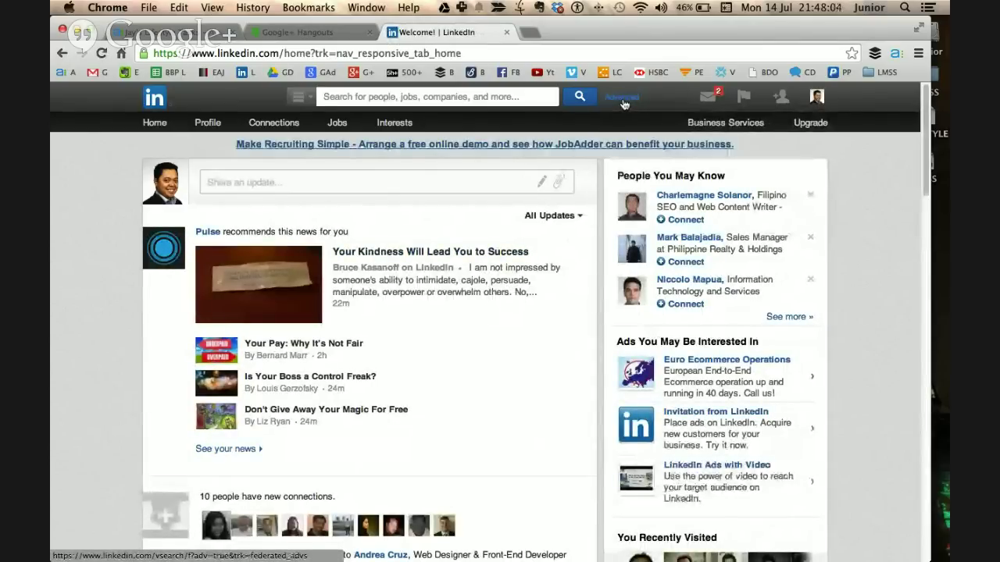
Step: Open LinkedIn's advanced people search form
{"action": "key", "text": "super+equal"}
{"action": "key", "text": "super+equal"}
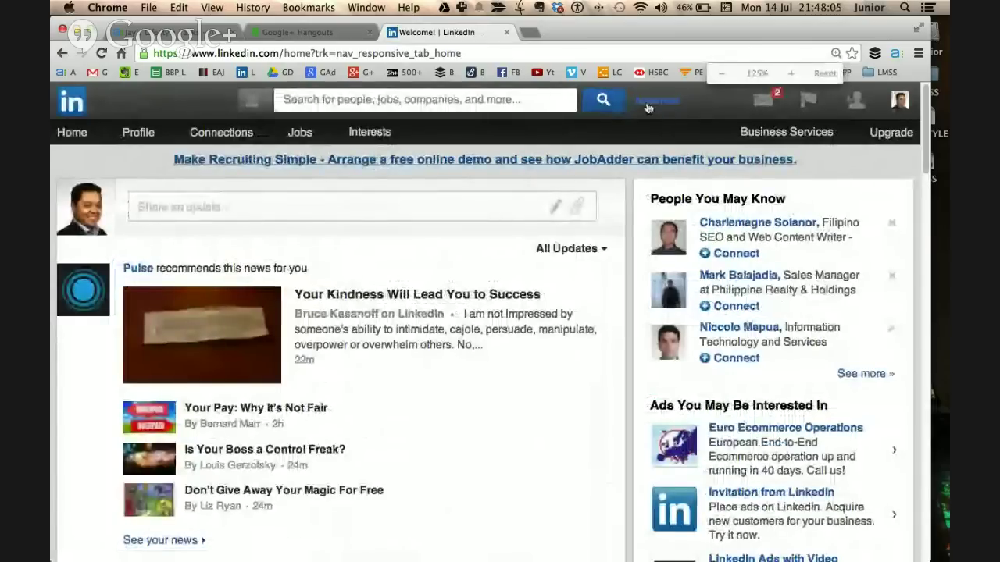
{"action": "key", "text": "super+minus"}
{"action": "left_click", "coordinate": [649, 106]}
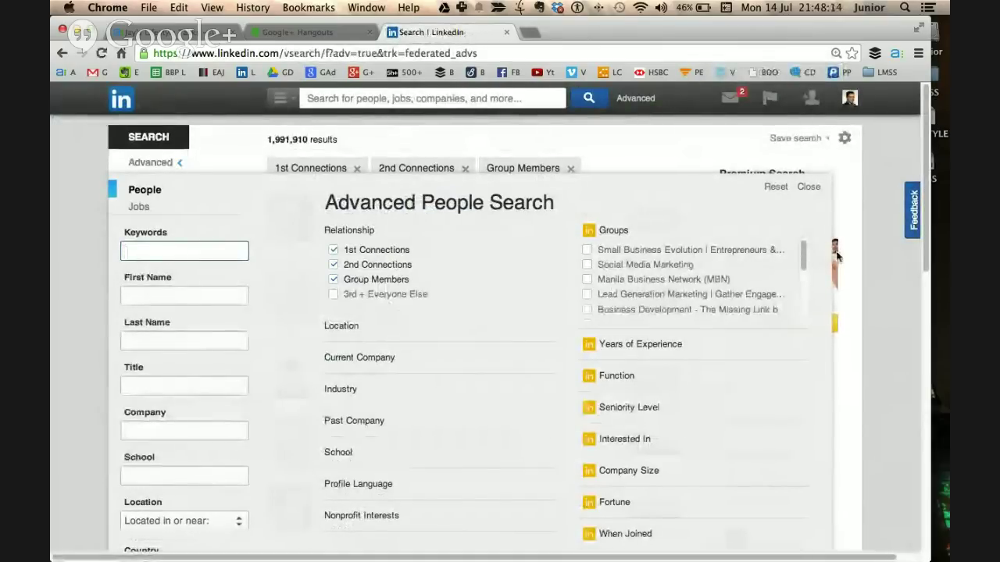
Step: Filter the people search by the title "Business Owners", limited to current positions
{"action": "scroll", "coordinate": [847, 262], "scroll_direction": "down", "scroll_amount": 1}
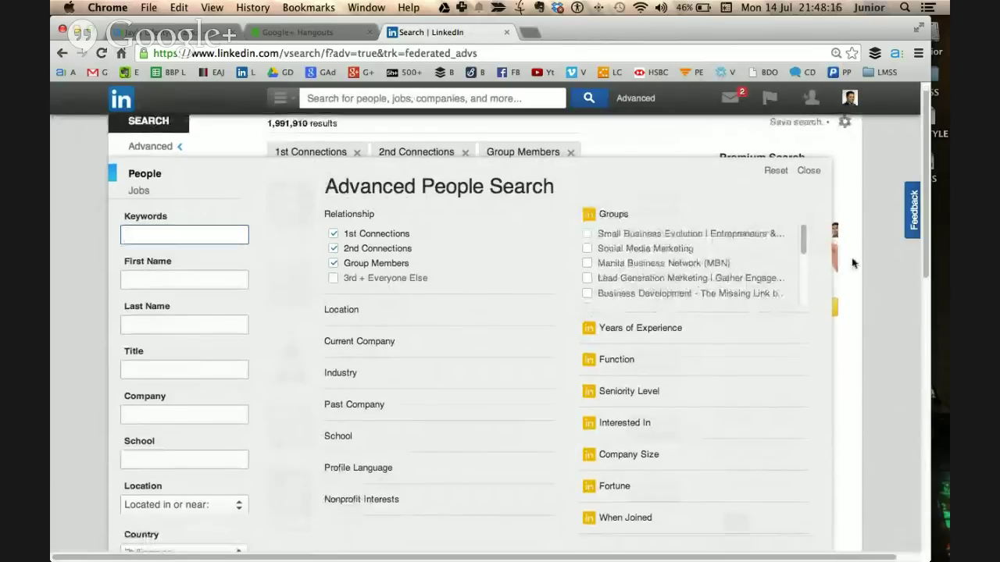
{"action": "scroll", "coordinate": [851, 264], "scroll_direction": "down", "scroll_amount": 2}
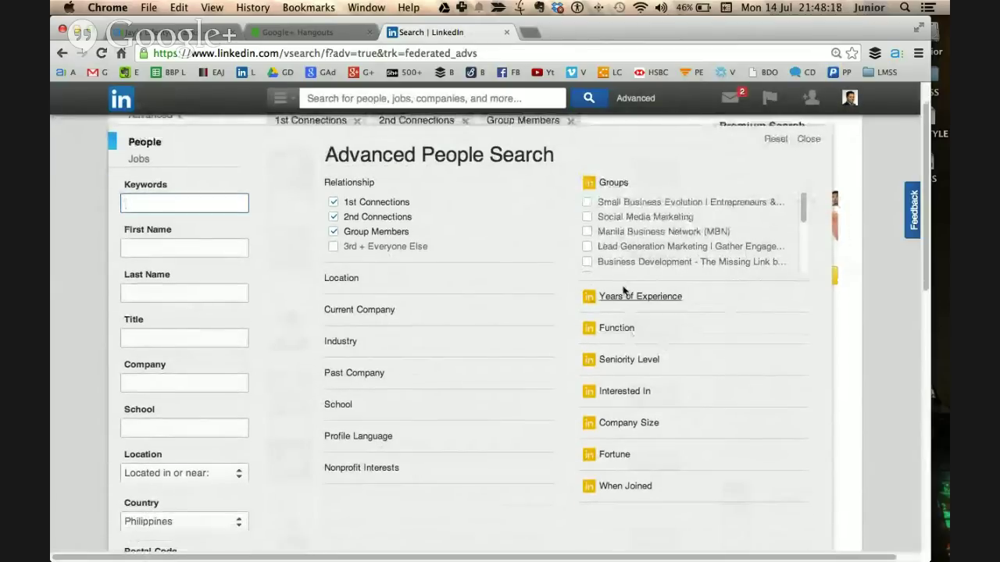
{"action": "scroll", "coordinate": [511, 373], "scroll_direction": "up", "scroll_amount": 4}
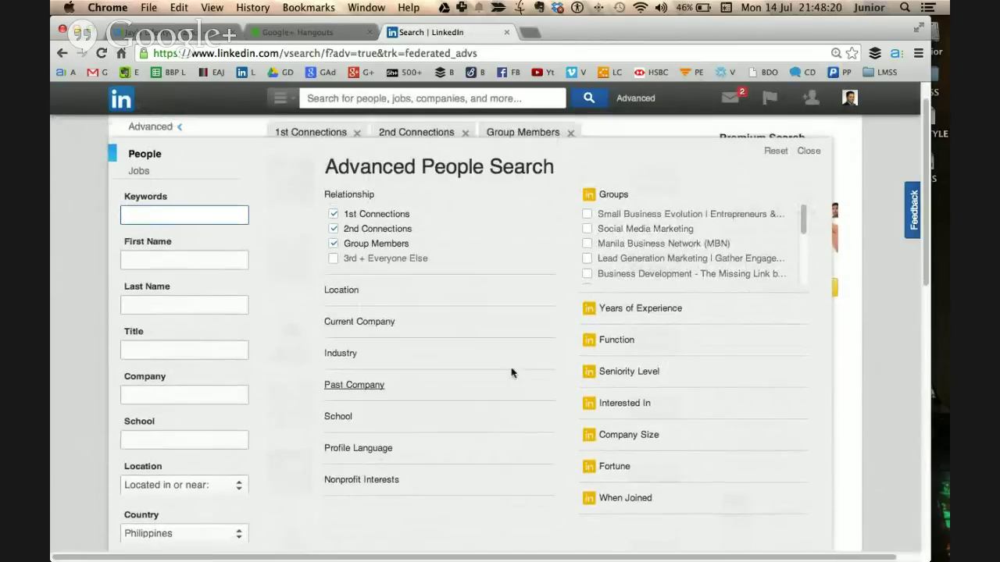
{"action": "scroll", "coordinate": [512, 373], "scroll_direction": "down", "scroll_amount": 1}
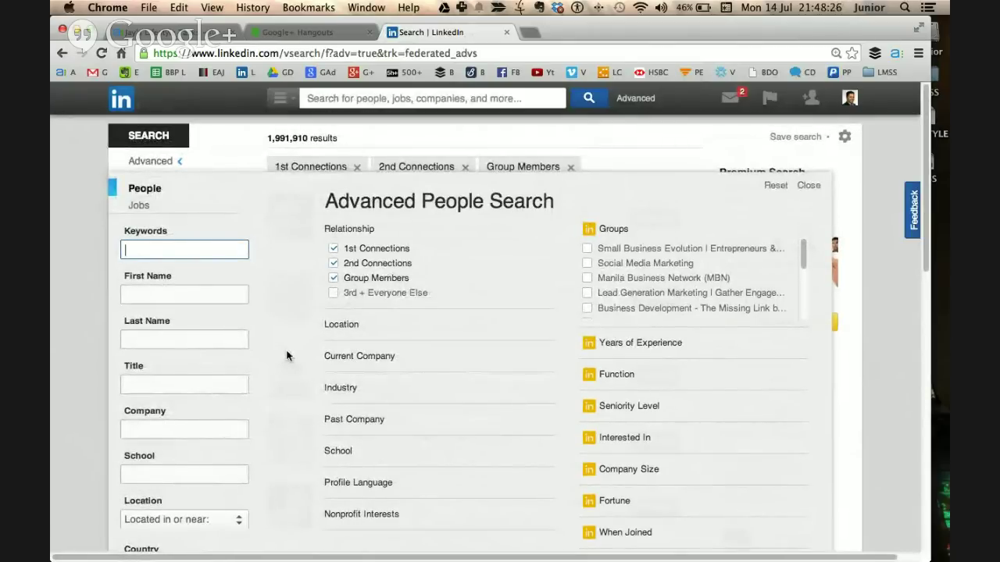
{"action": "scroll", "coordinate": [289, 351], "scroll_direction": "down", "scroll_amount": 2}
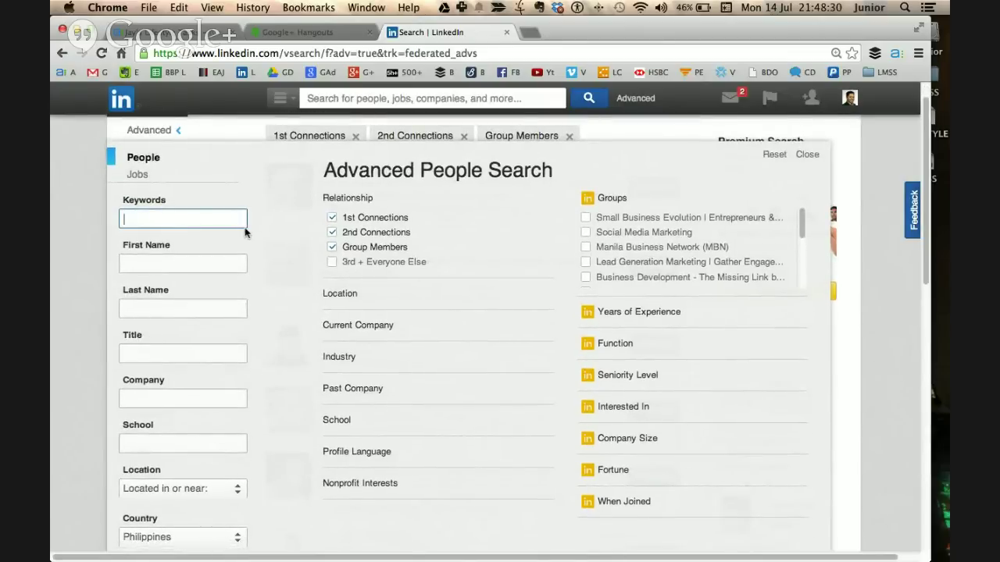
{"action": "scroll", "coordinate": [244, 226], "scroll_direction": "down", "scroll_amount": 2}
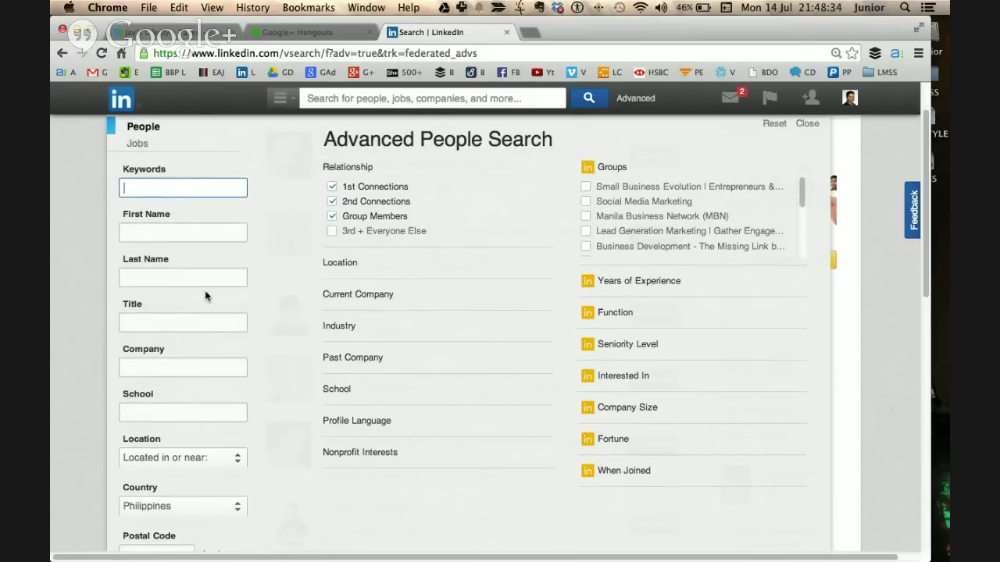
{"action": "left_click", "coordinate": [191, 321]}
{"action": "type", "text": "Business Owners"}
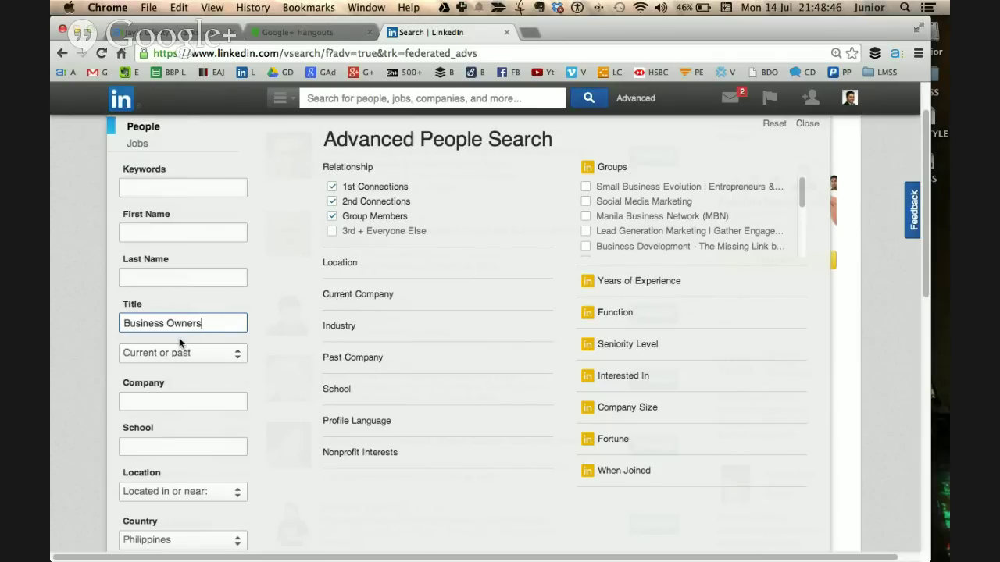
{"action": "left_click", "coordinate": [239, 358]}
{"action": "left_click", "coordinate": [153, 374]}
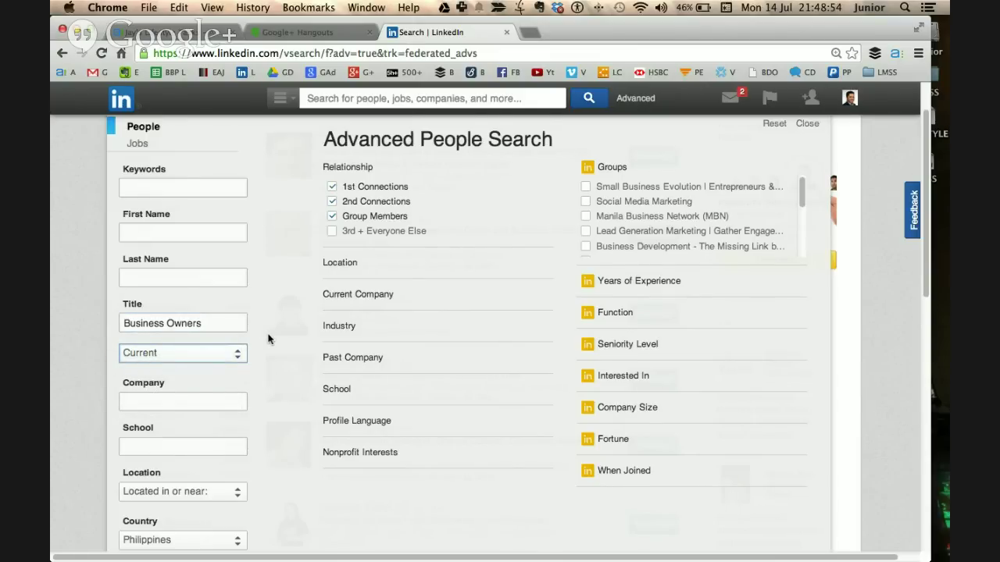
Step: Restrict the search location to postal code 1200 within 10 mi (15km)
{"action": "scroll", "coordinate": [268, 338], "scroll_direction": "down", "scroll_amount": 3}
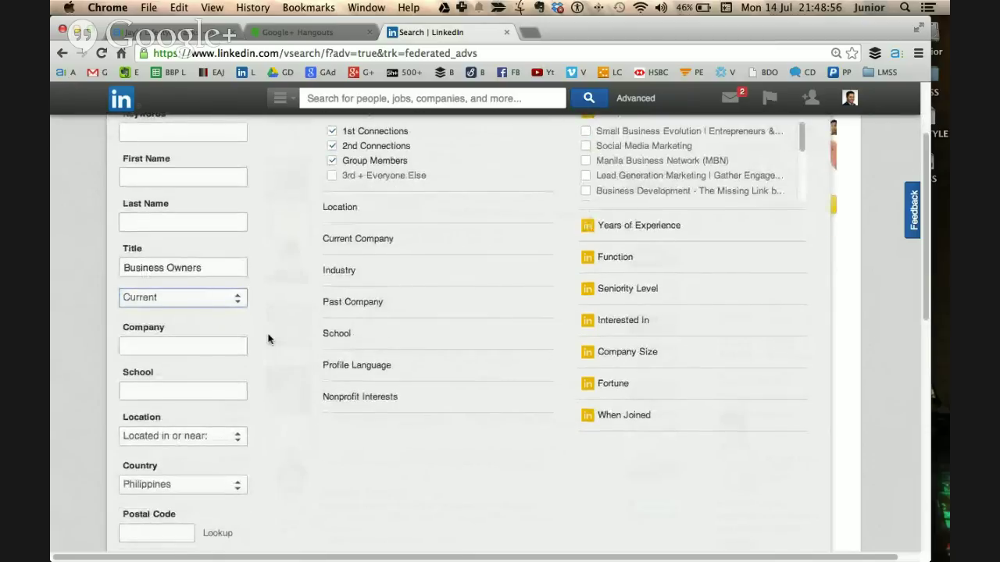
{"action": "scroll", "coordinate": [268, 338], "scroll_direction": "down", "scroll_amount": 1}
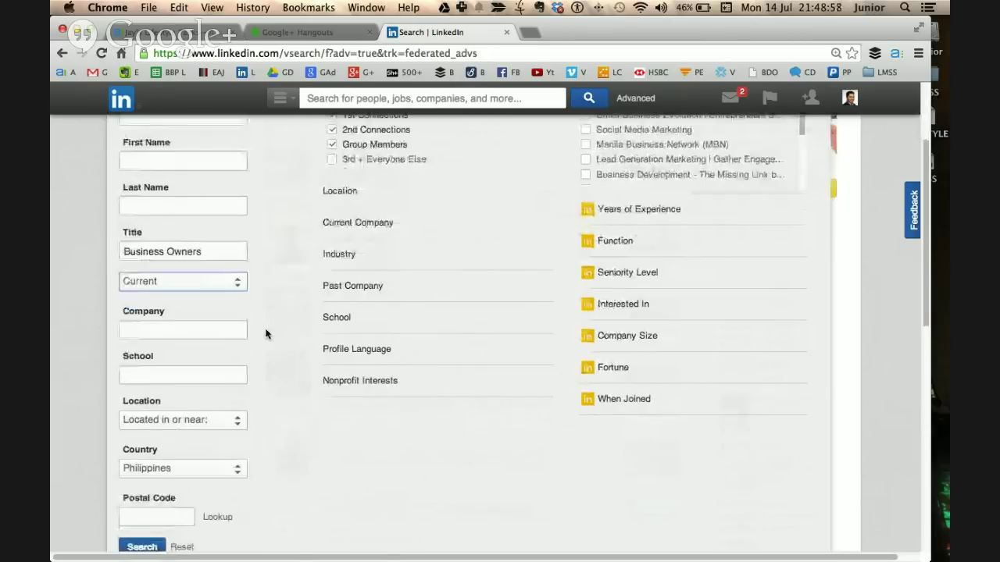
{"action": "scroll", "coordinate": [267, 336], "scroll_direction": "down", "scroll_amount": 3}
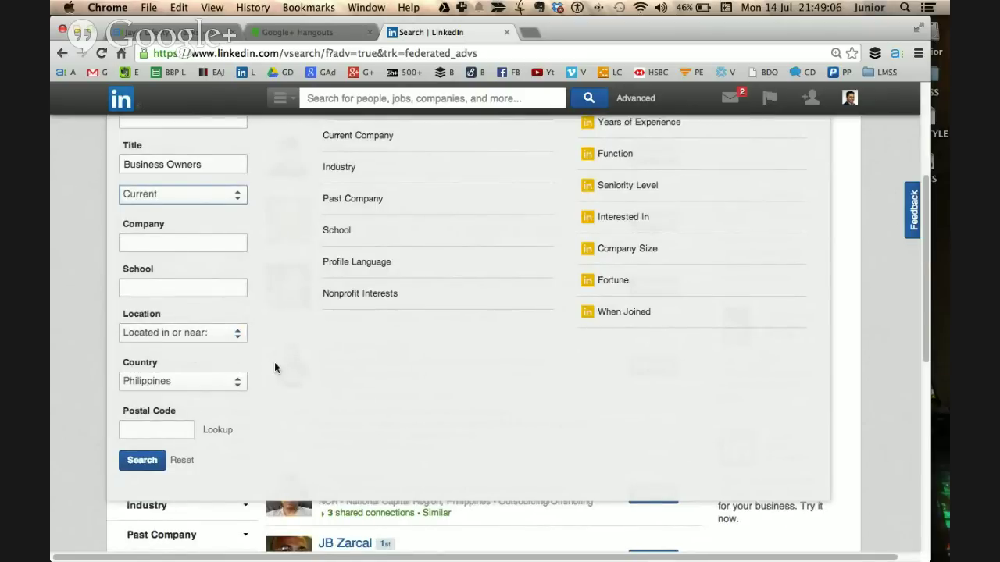
{"action": "scroll", "coordinate": [274, 362], "scroll_direction": "down", "scroll_amount": 2}
{"action": "left_click", "coordinate": [175, 392]}
{"action": "type", "text": "1200"}
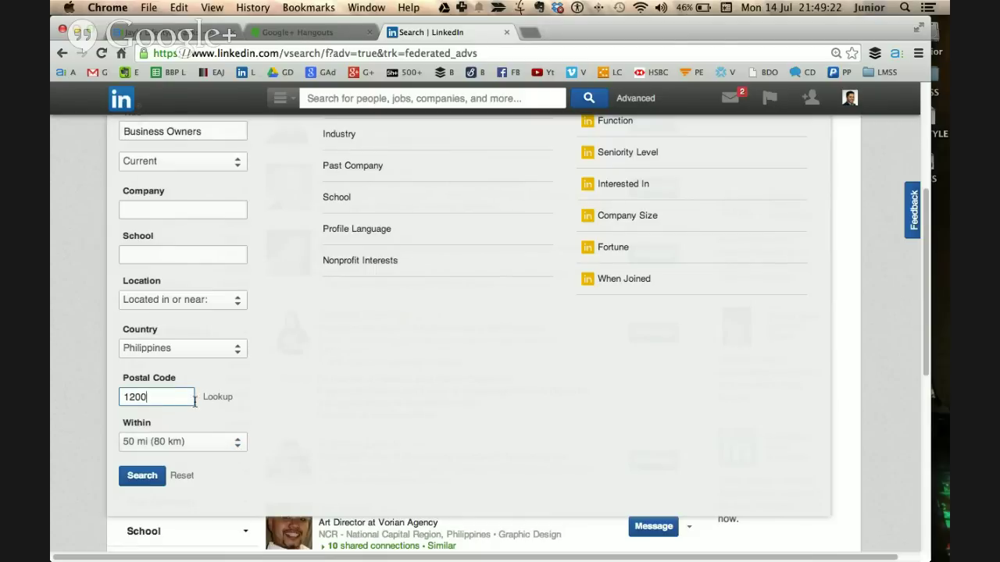
{"action": "left_click", "coordinate": [239, 442]}
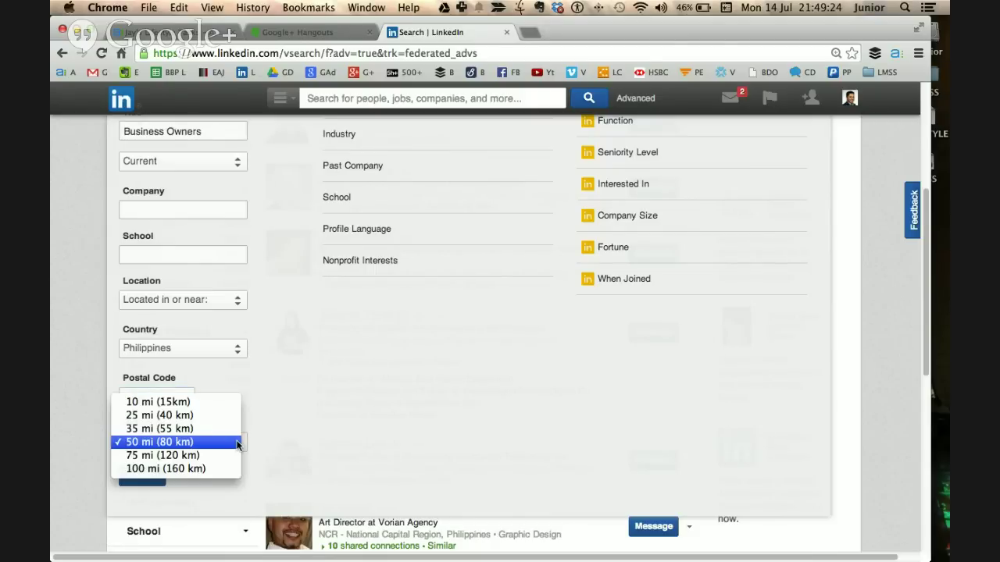
{"action": "left_click", "coordinate": [175, 406]}
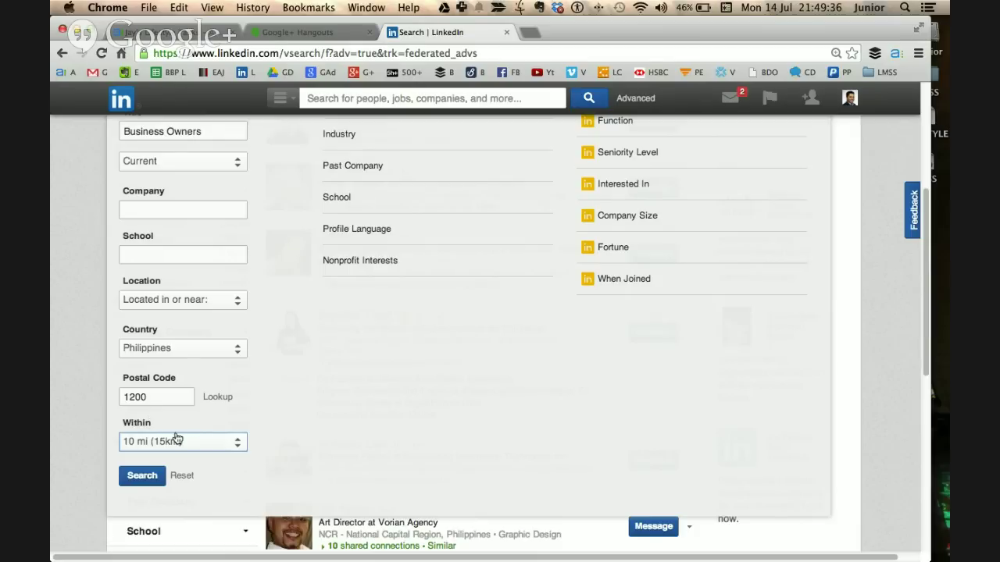
Step: Limit the Relationship filter to 2nd Connections by excluding 1st Connections and Group Members
{"action": "left_click", "coordinate": [133, 476]}
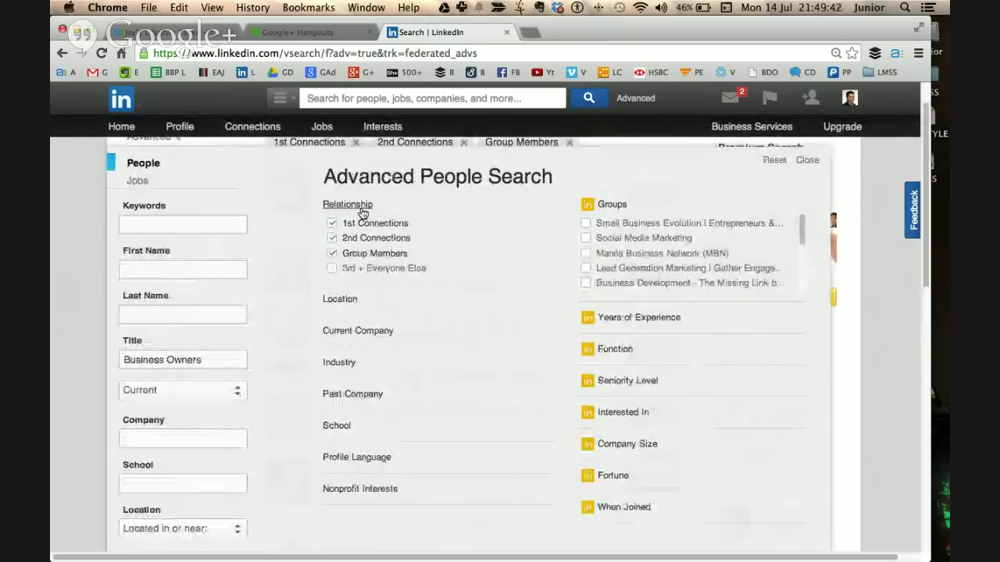
{"action": "left_click", "coordinate": [335, 255]}
{"action": "left_click", "coordinate": [332, 237]}
{"action": "left_click", "coordinate": [332, 222]}
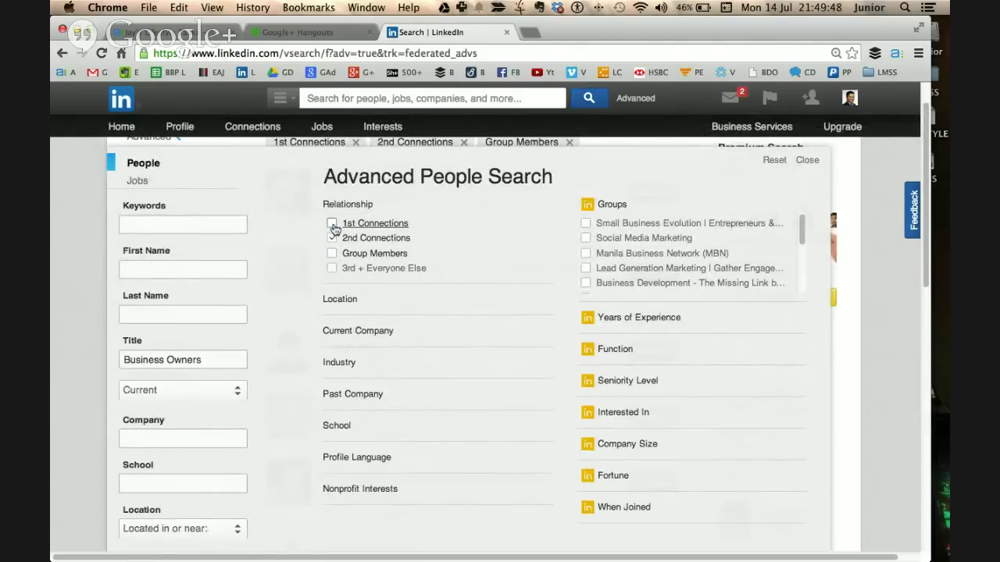
{"action": "left_click", "coordinate": [333, 239]}
Step: Review the title and location criteria and check the available search radius options
{"action": "scroll", "coordinate": [313, 254], "scroll_direction": "down", "scroll_amount": 1}
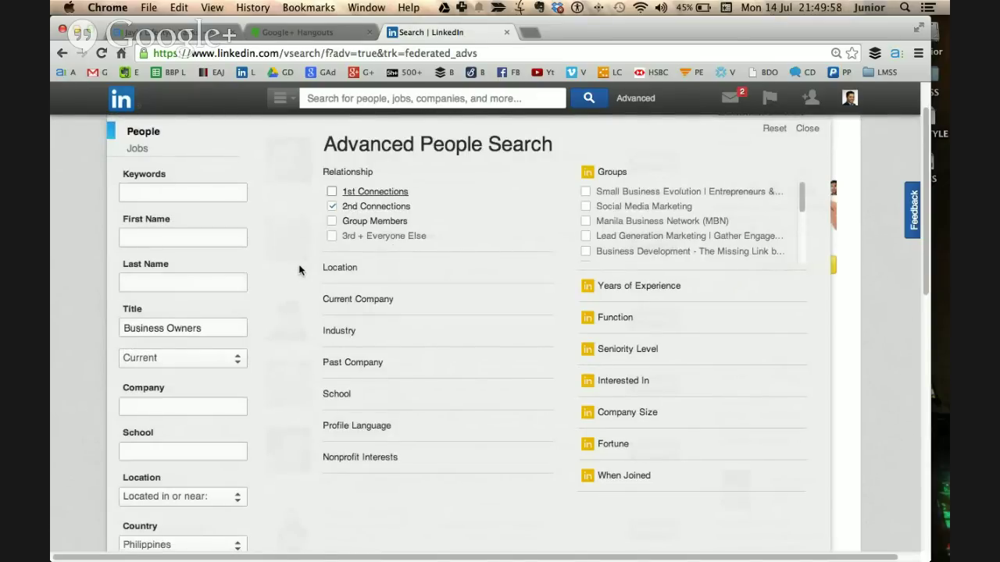
{"action": "scroll", "coordinate": [297, 271], "scroll_direction": "down", "scroll_amount": 1}
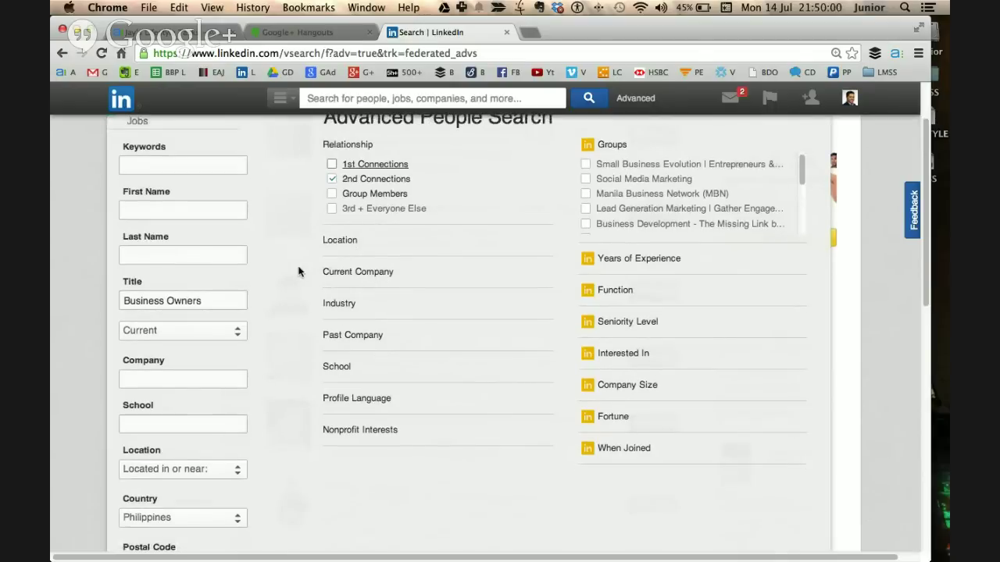
{"action": "scroll", "coordinate": [269, 289], "scroll_direction": "down", "scroll_amount": 1}
{"action": "left_click", "coordinate": [197, 271]}
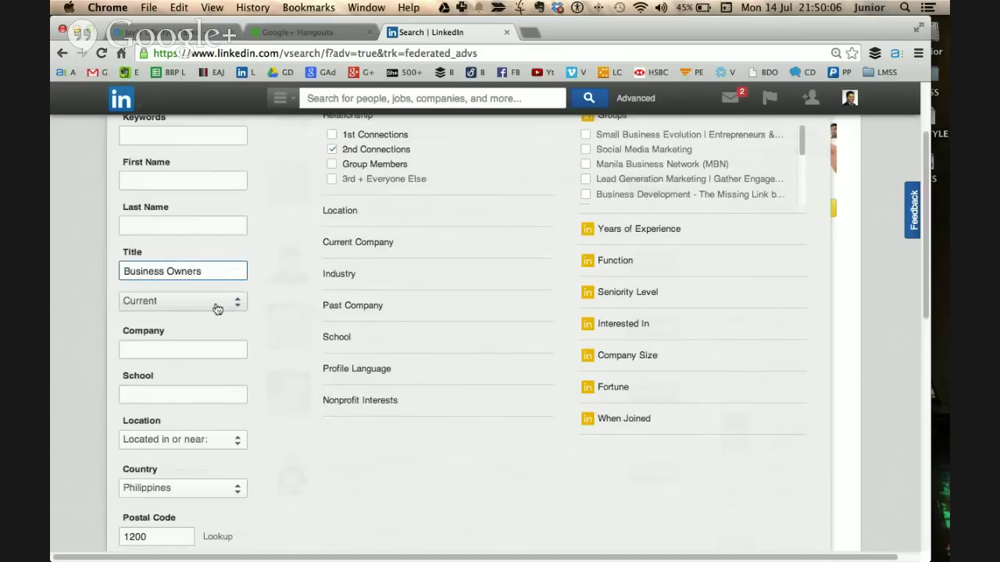
{"action": "scroll", "coordinate": [248, 316], "scroll_direction": "down", "scroll_amount": 5}
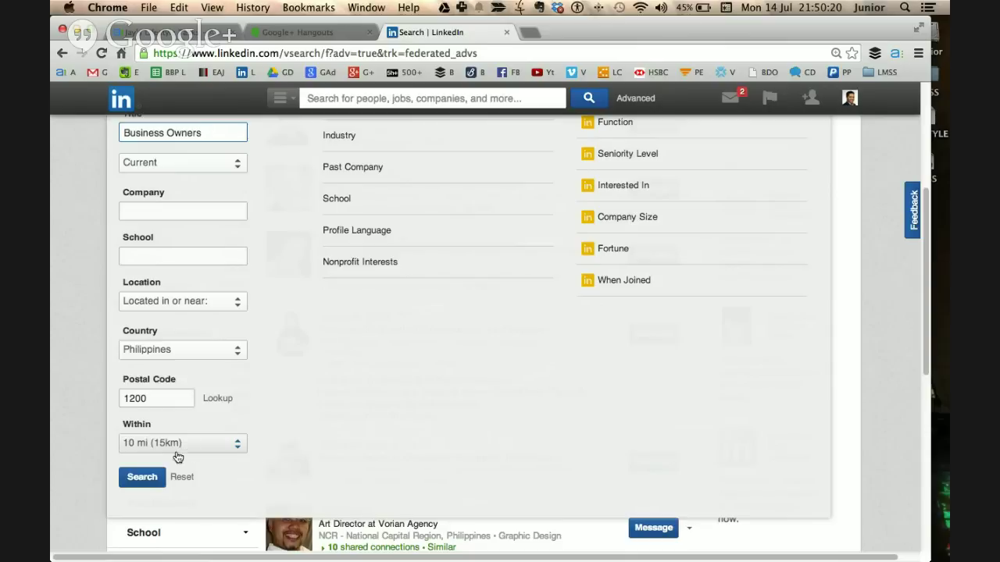
{"action": "left_click", "coordinate": [239, 446]}
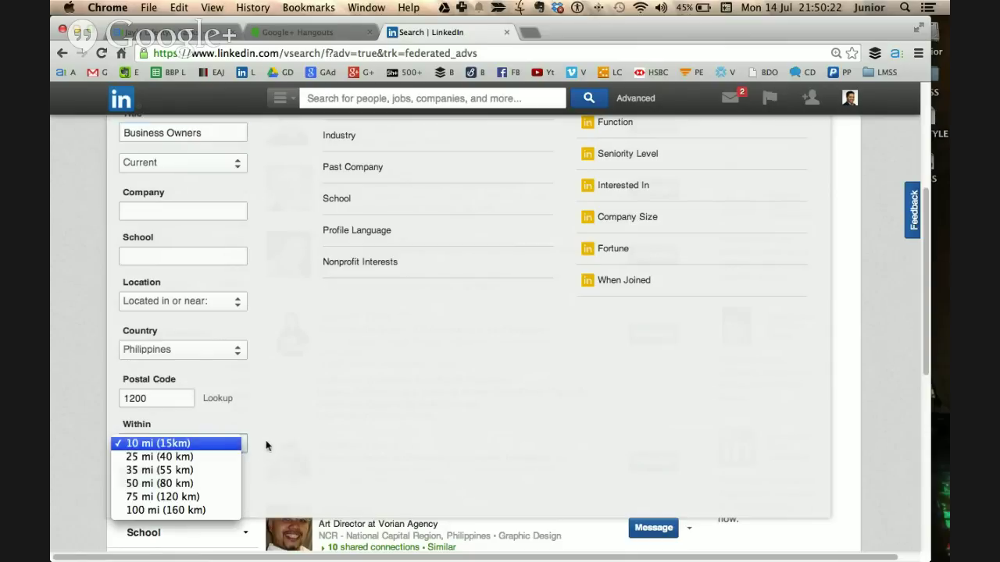
{"action": "left_click", "coordinate": [175, 446]}
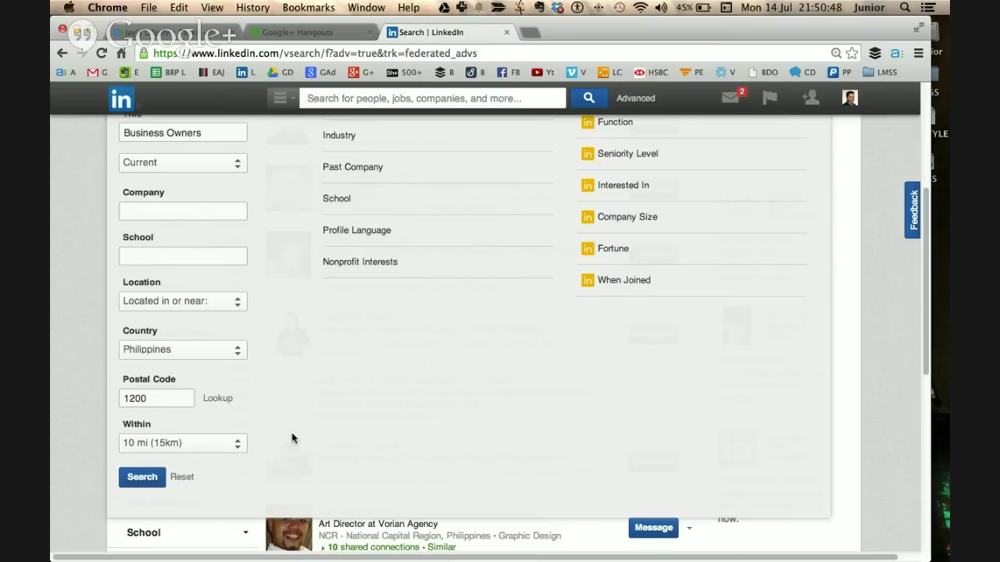
Step: Expand the Industry filter and look through the industries available for narrowing the people search
{"action": "scroll", "coordinate": [264, 436], "scroll_direction": "up", "scroll_amount": 5}
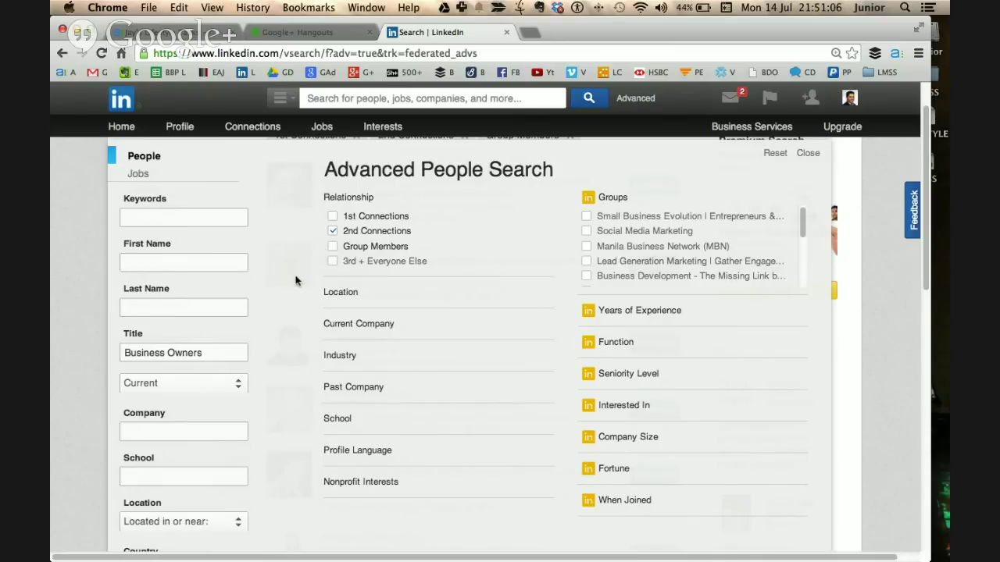
{"action": "scroll", "coordinate": [300, 278], "scroll_direction": "down", "scroll_amount": 1}
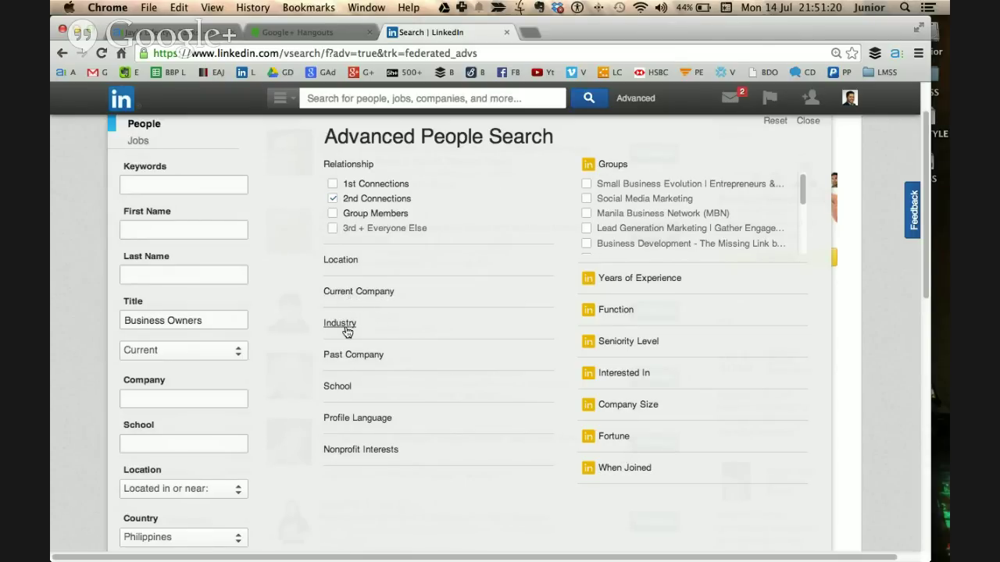
{"action": "left_click", "coordinate": [362, 299]}
{"action": "left_click", "coordinate": [364, 295]}
{"action": "left_click", "coordinate": [367, 325]}
{"action": "scroll", "coordinate": [532, 385], "scroll_direction": "down", "scroll_amount": 3}
{"action": "scroll", "coordinate": [532, 385], "scroll_direction": "down", "scroll_amount": 5}
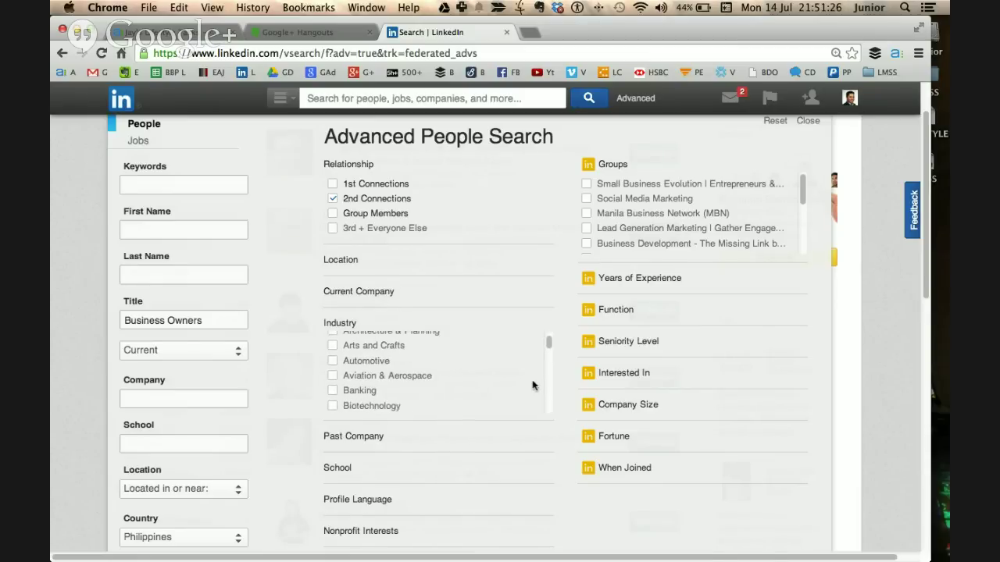
{"action": "scroll", "coordinate": [534, 387], "scroll_direction": "down", "scroll_amount": 5}
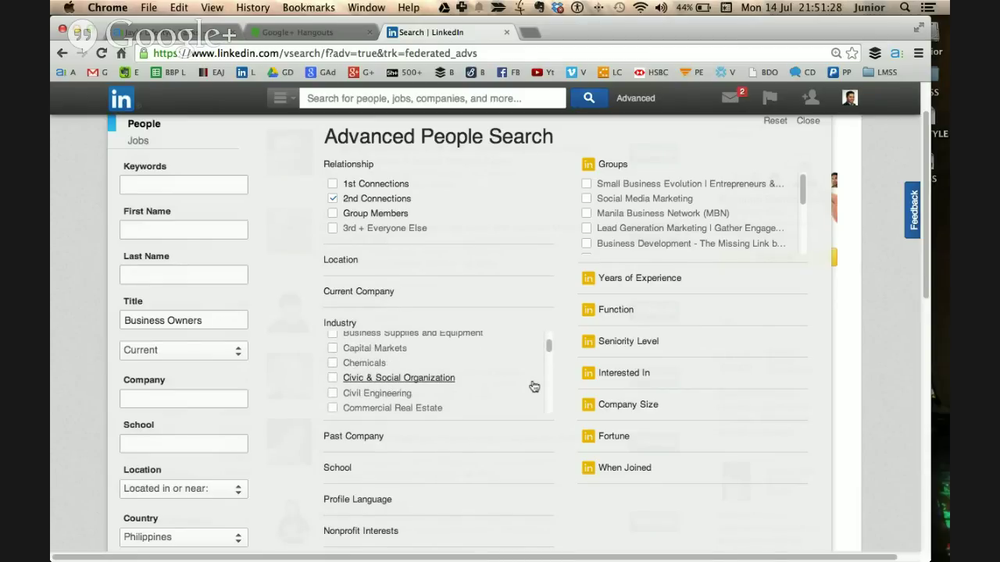
{"action": "scroll", "coordinate": [533, 387], "scroll_direction": "down", "scroll_amount": 4}
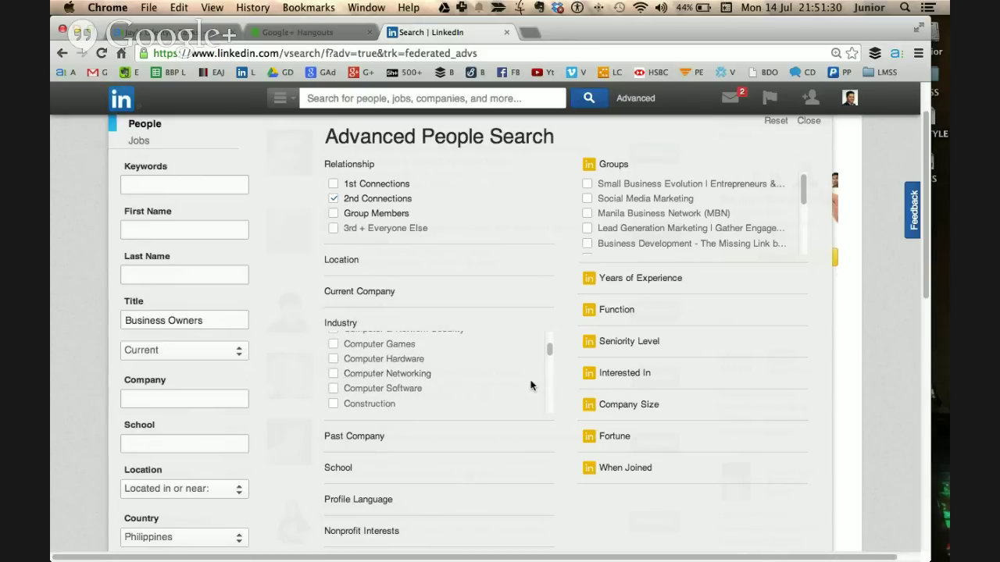
{"action": "scroll", "coordinate": [532, 387], "scroll_direction": "down", "scroll_amount": 5}
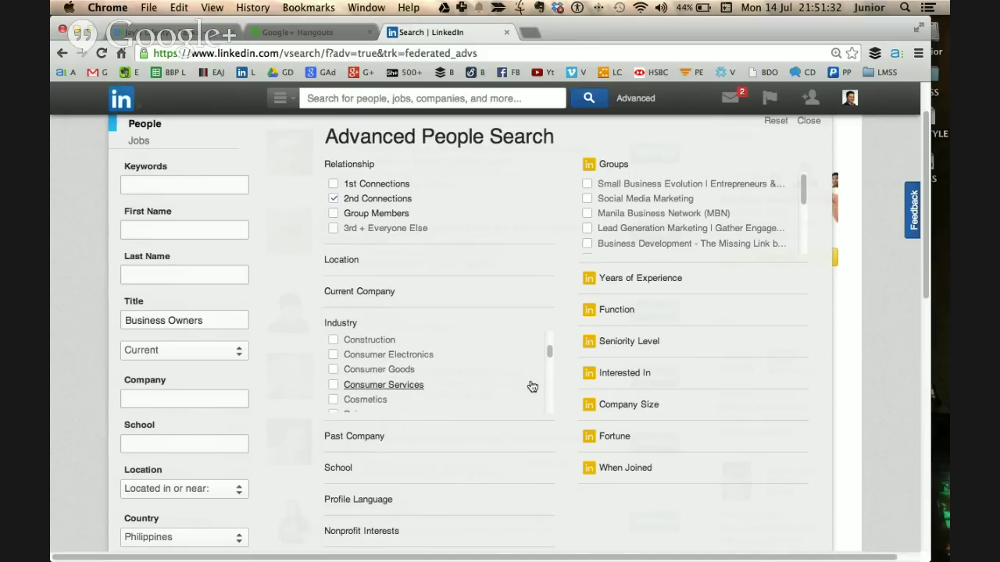
{"action": "scroll", "coordinate": [532, 387], "scroll_direction": "down", "scroll_amount": 1}
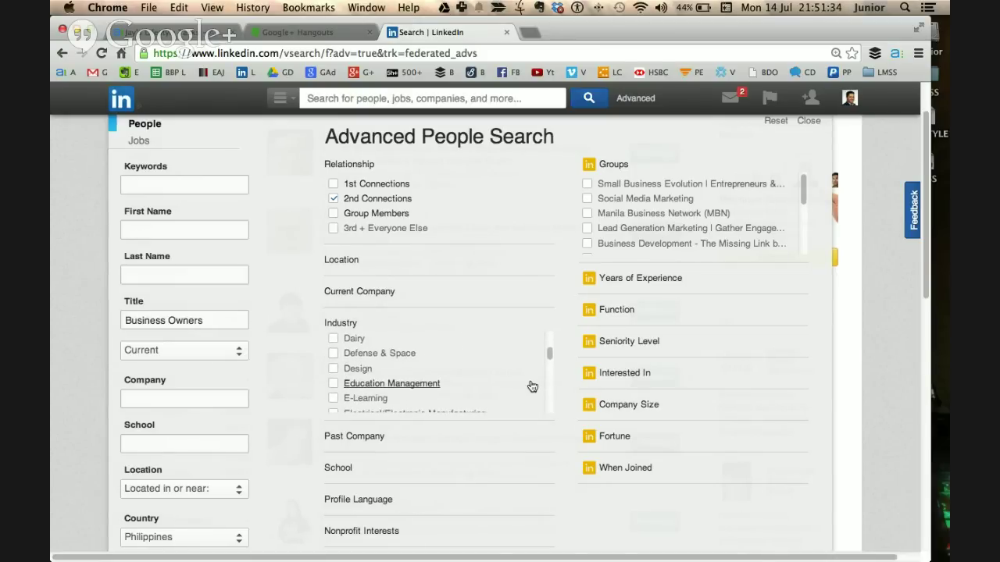
{"action": "scroll", "coordinate": [532, 386], "scroll_direction": "down", "scroll_amount": 2}
{"action": "scroll", "coordinate": [532, 386], "scroll_direction": "down", "scroll_amount": 3}
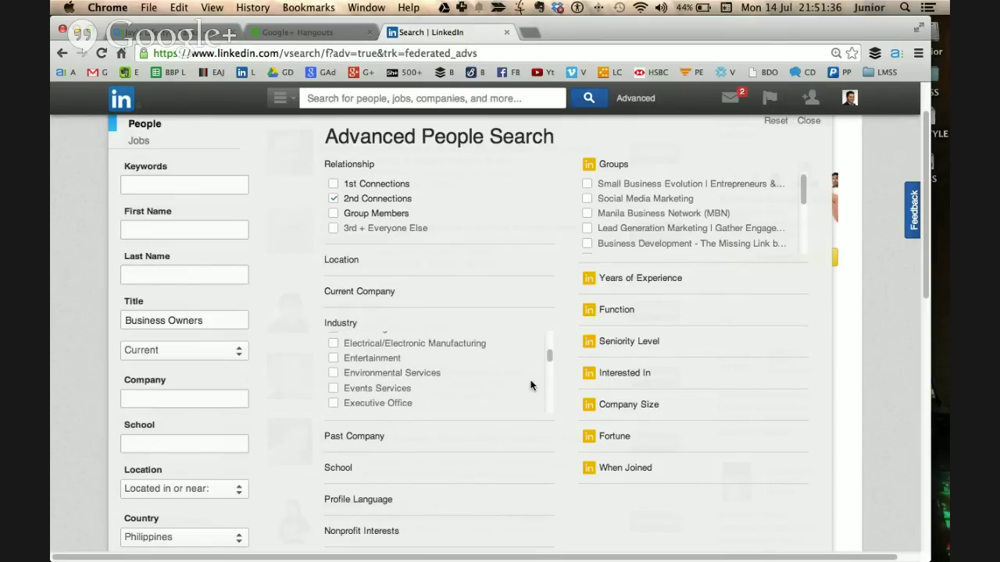
{"action": "scroll", "coordinate": [532, 387], "scroll_direction": "down", "scroll_amount": 2}
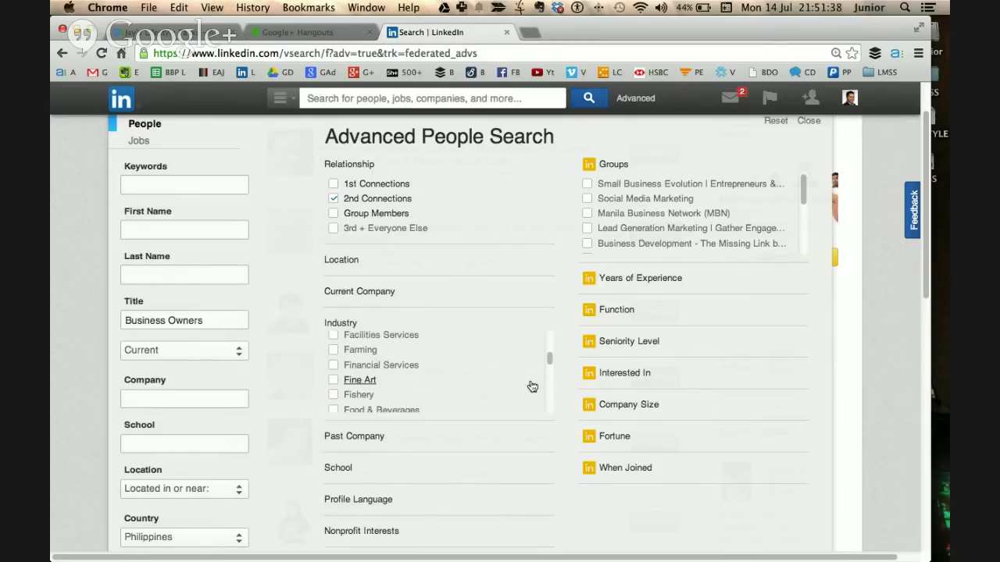
{"action": "scroll", "coordinate": [532, 387], "scroll_direction": "down", "scroll_amount": 6}
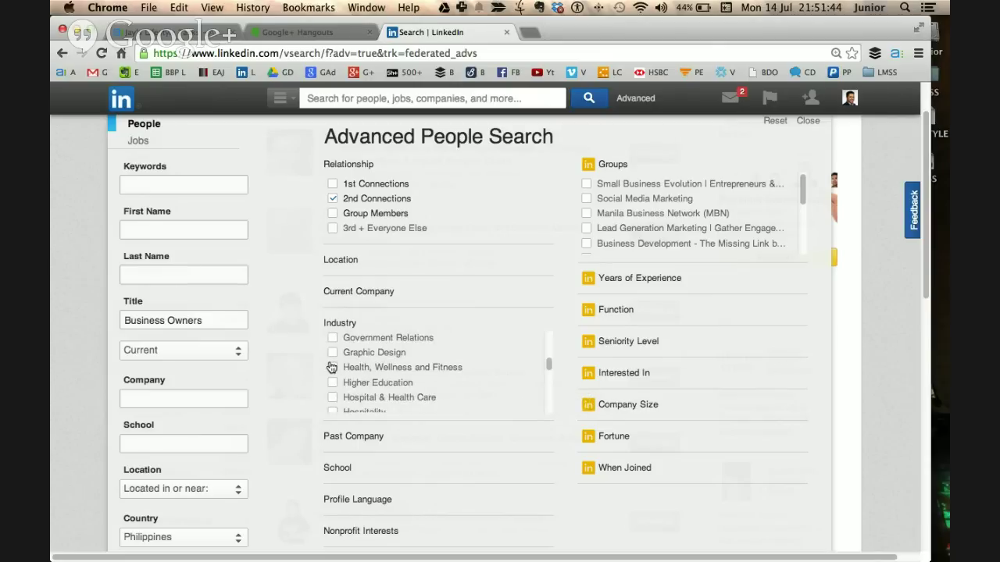
Step: Check what the Past Company and School filters offer, leaving both collapsed
{"action": "scroll", "coordinate": [285, 362], "scroll_direction": "down", "scroll_amount": 3}
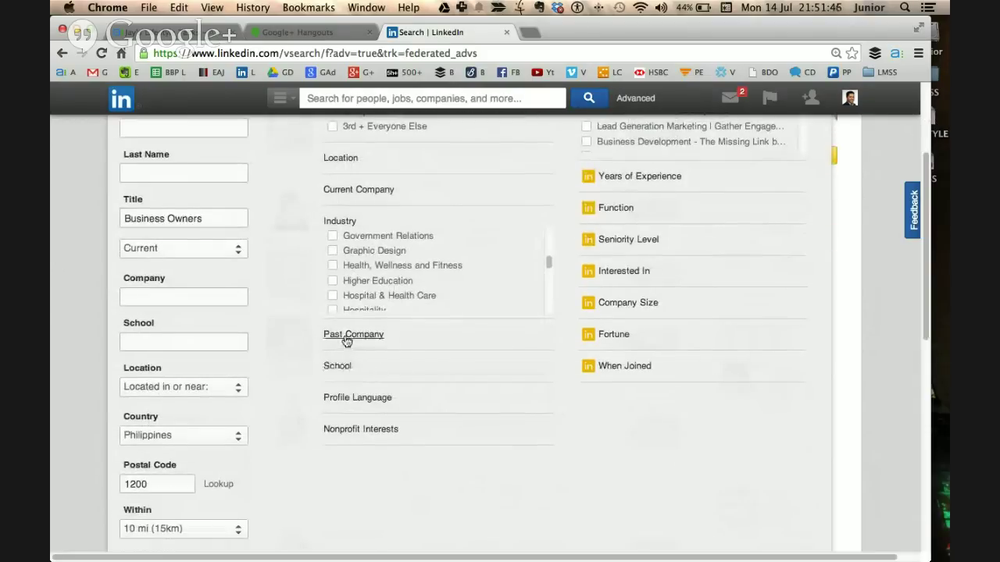
{"action": "left_click", "coordinate": [347, 338]}
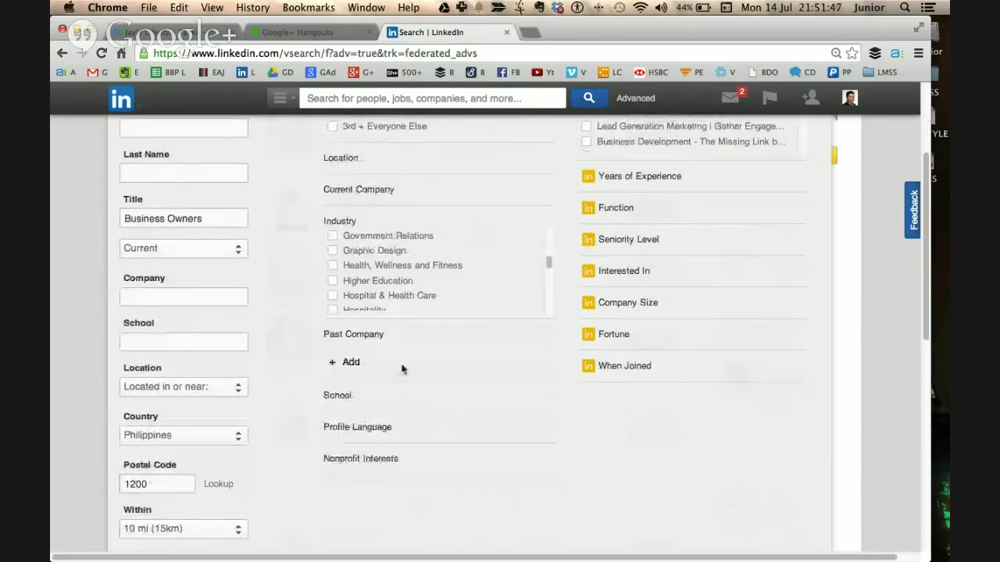
{"action": "left_click", "coordinate": [343, 397]}
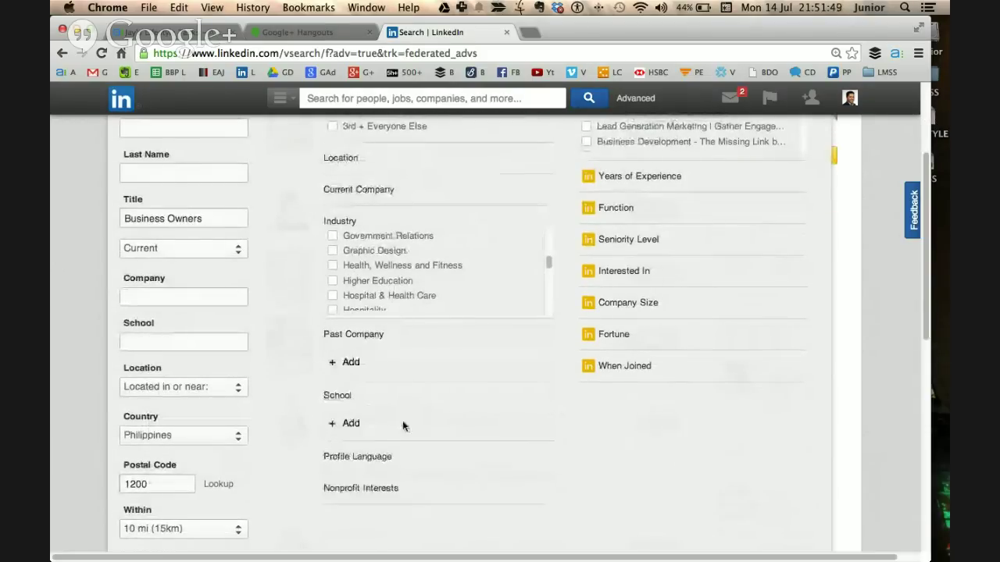
{"action": "left_click", "coordinate": [363, 337]}
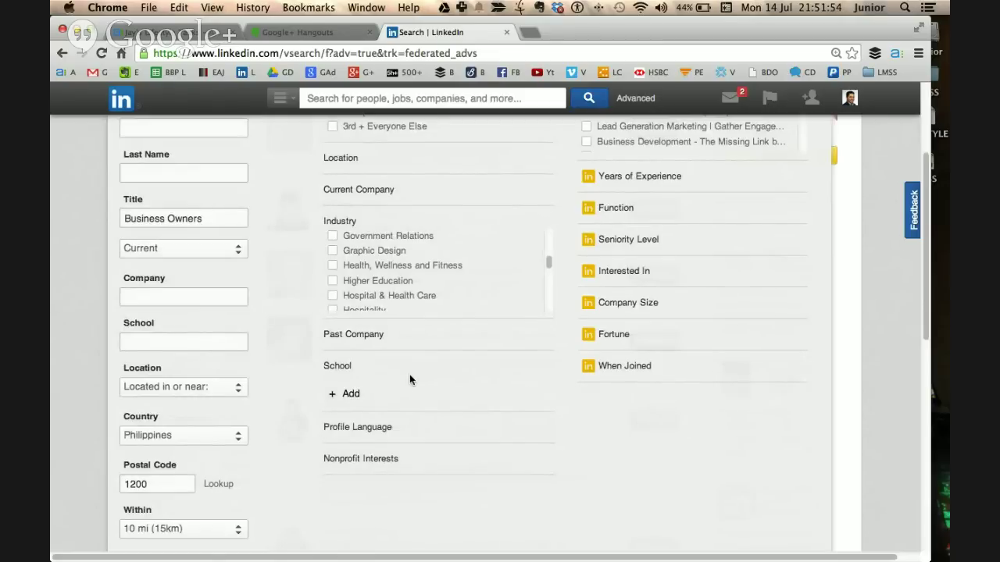
{"action": "left_click", "coordinate": [348, 371]}
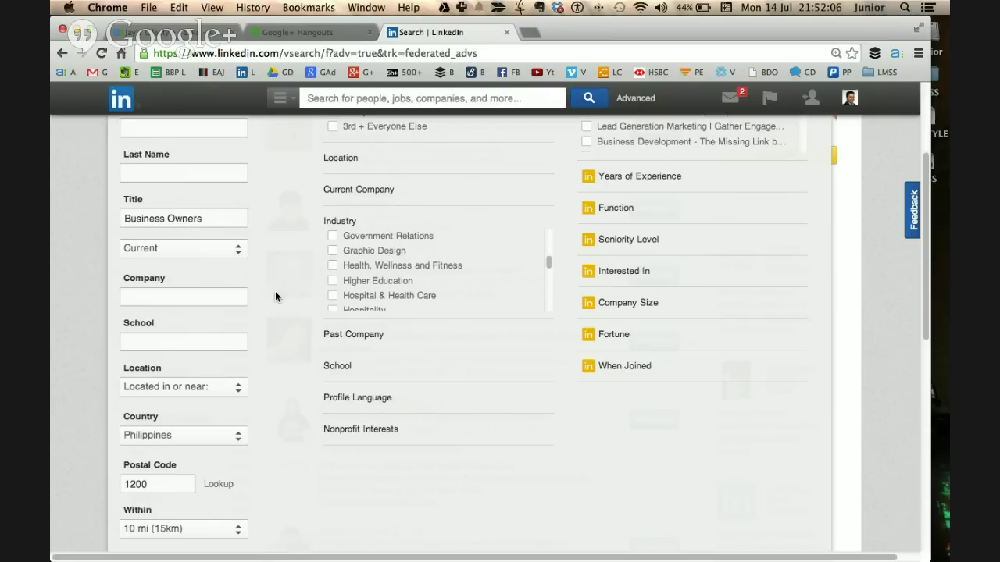
{"action": "scroll", "coordinate": [431, 281], "scroll_direction": "down", "scroll_amount": 1}
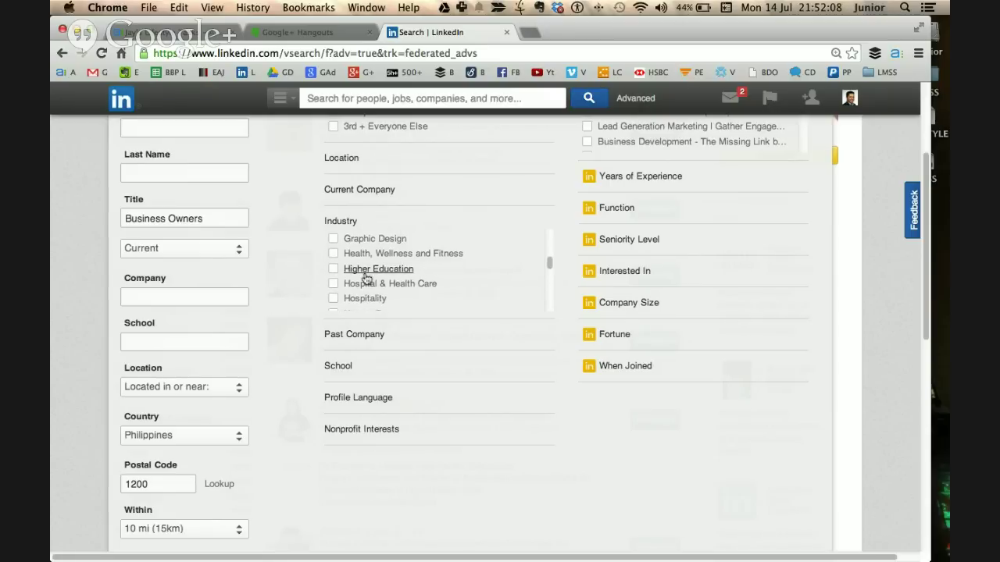
Step: Try "President" and "Vice Pr" as alternative entries in the Title filter
{"action": "left_click_drag", "start_coordinate": [220, 221], "coordinate": [135, 217]}
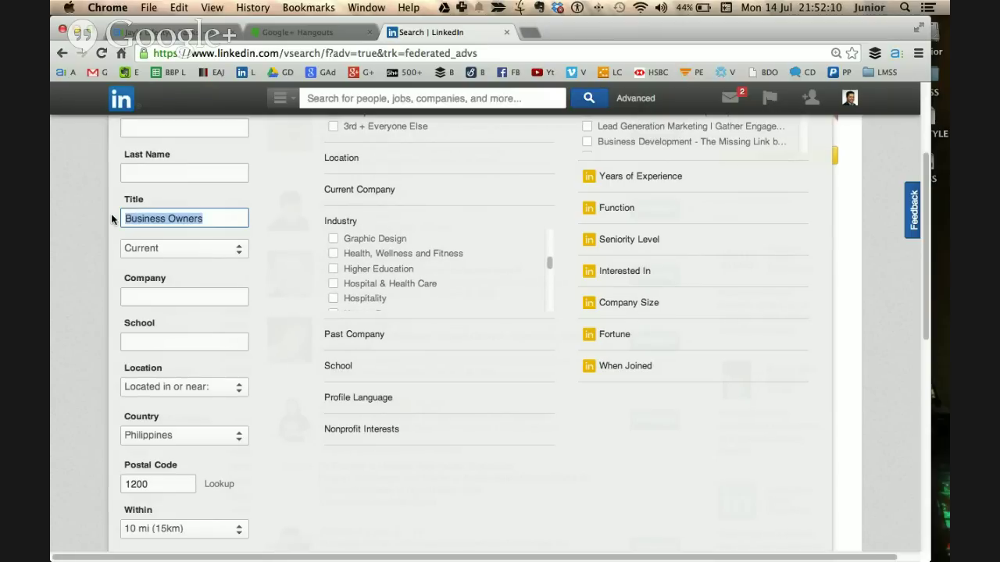
{"action": "type", "text": "President"}
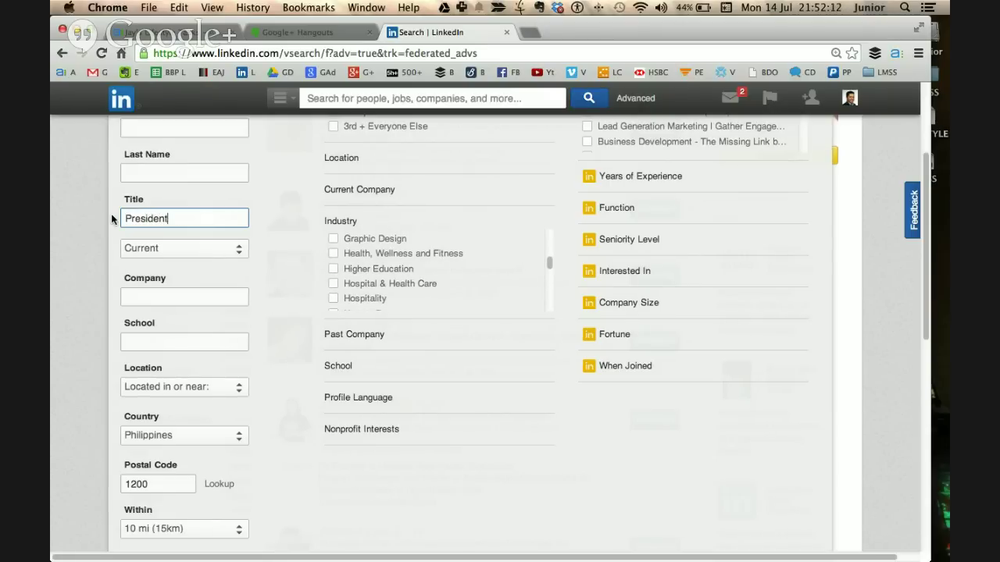
{"action": "key", "text": "BackSpace"}
{"action": "key", "text": "BackSpace"}
{"action": "type", "text": "Vice Pr"}
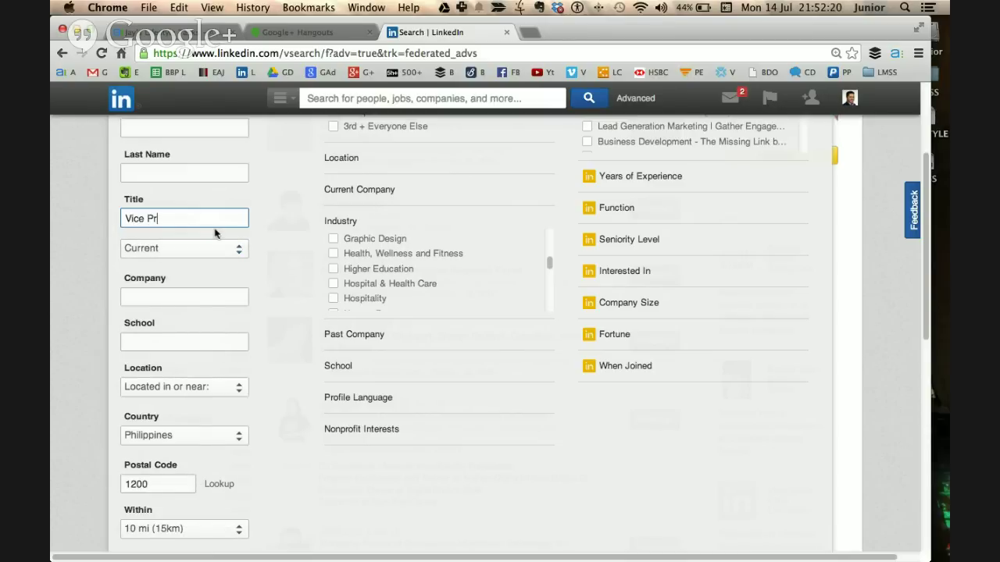
Step: Set the Title filter to "President" and run the advanced people search
{"action": "triple_click", "coordinate": [134, 219]}
{"action": "type", "text": "Business"}
{"action": "key", "text": "BackSpace"}
{"action": "key", "text": "BackSpace"}
{"action": "key", "text": "BackSpace"}
{"action": "key", "text": "BackSpace"}
{"action": "key", "text": "BackSpace"}
{"action": "key", "text": "BackSpace"}
{"action": "key", "text": "BackSpace"}
{"action": "key", "text": "BackSpace"}
{"action": "type", "text": "President"}
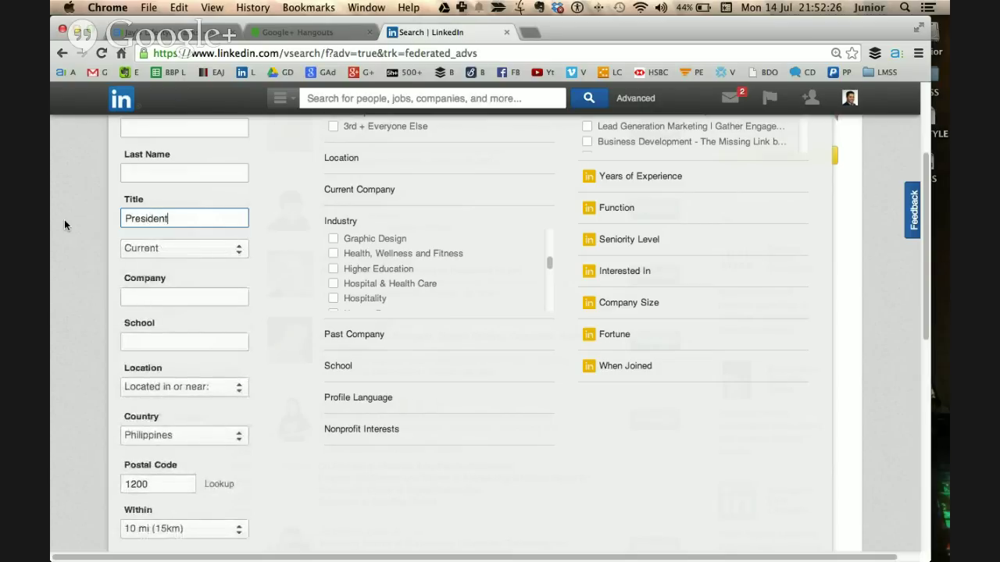
{"action": "key", "text": "Return"}
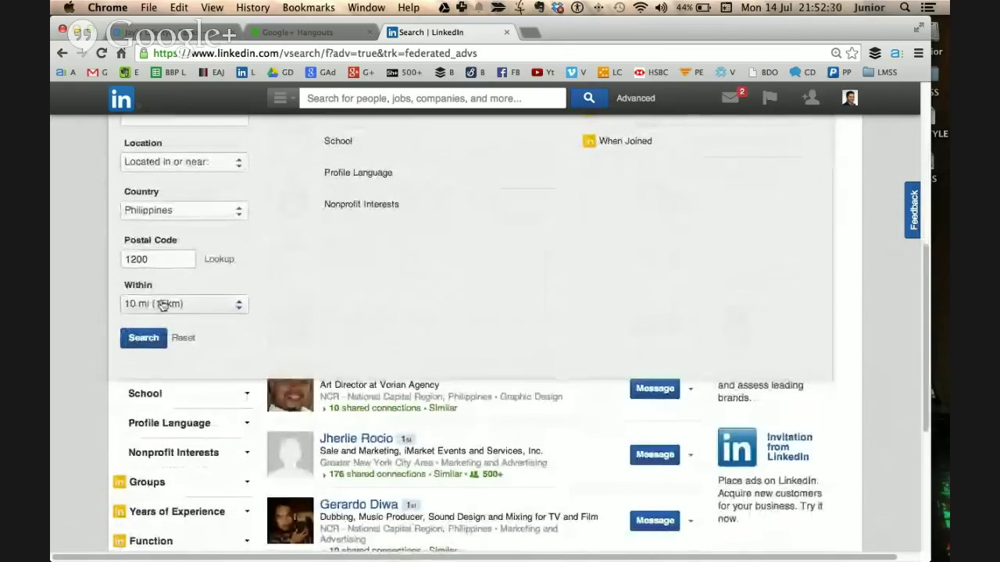
{"action": "left_click", "coordinate": [154, 342]}
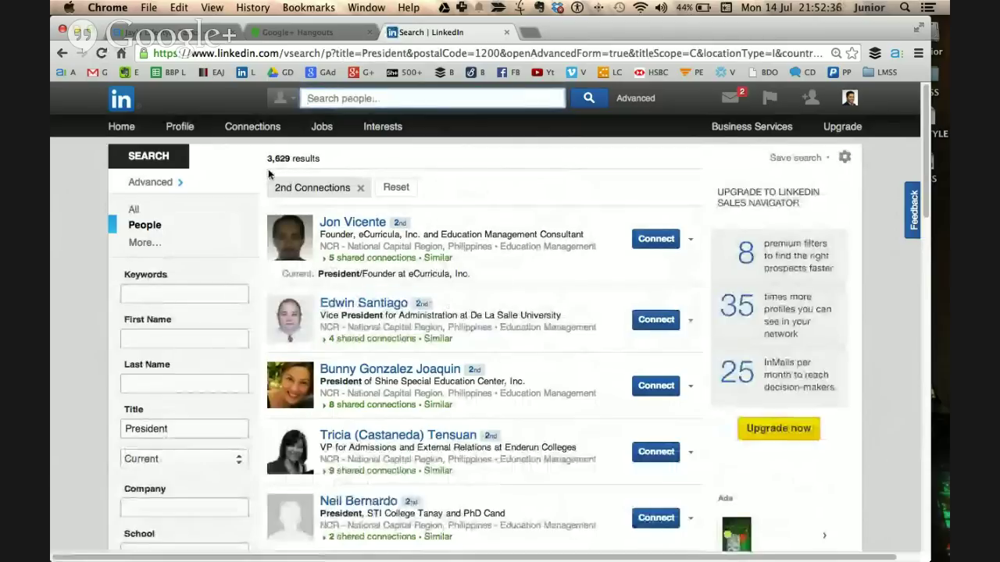
Step: Check the number of results and the connection degree of the first person listed
{"action": "left_click_drag", "start_coordinate": [267, 160], "coordinate": [323, 158]}
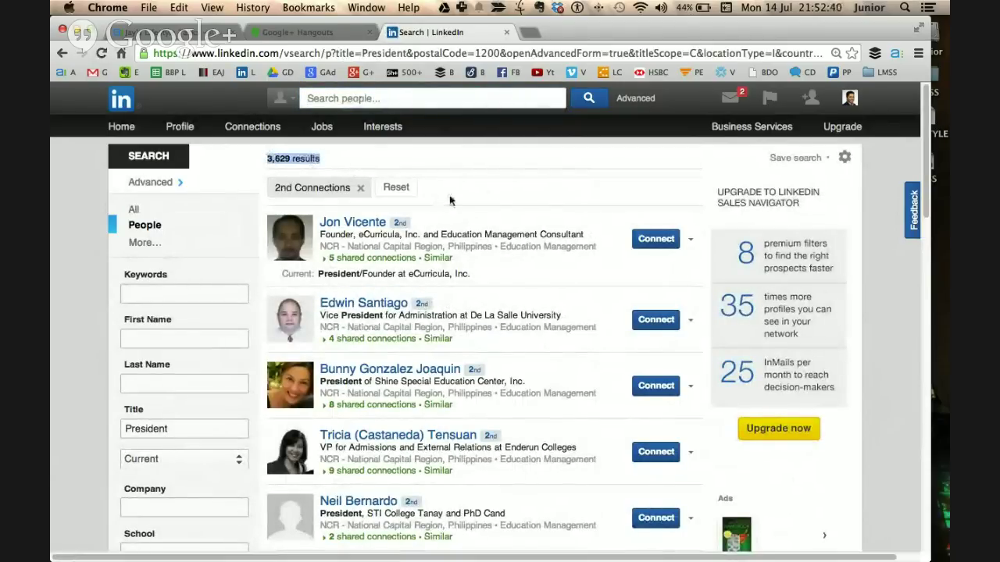
{"action": "scroll", "coordinate": [449, 201], "scroll_direction": "down", "scroll_amount": 1}
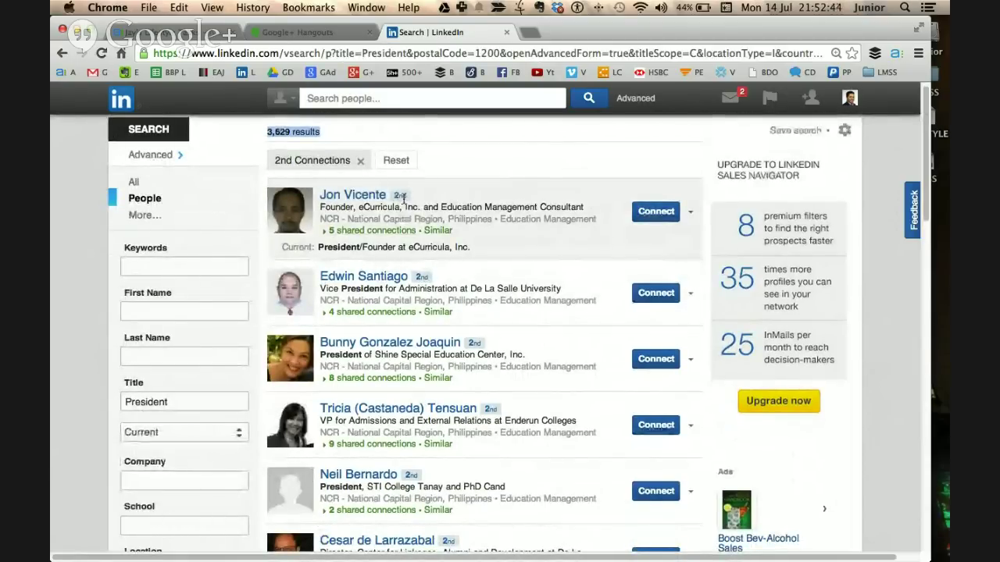
{"action": "mouse_move", "coordinate": [403, 200]}
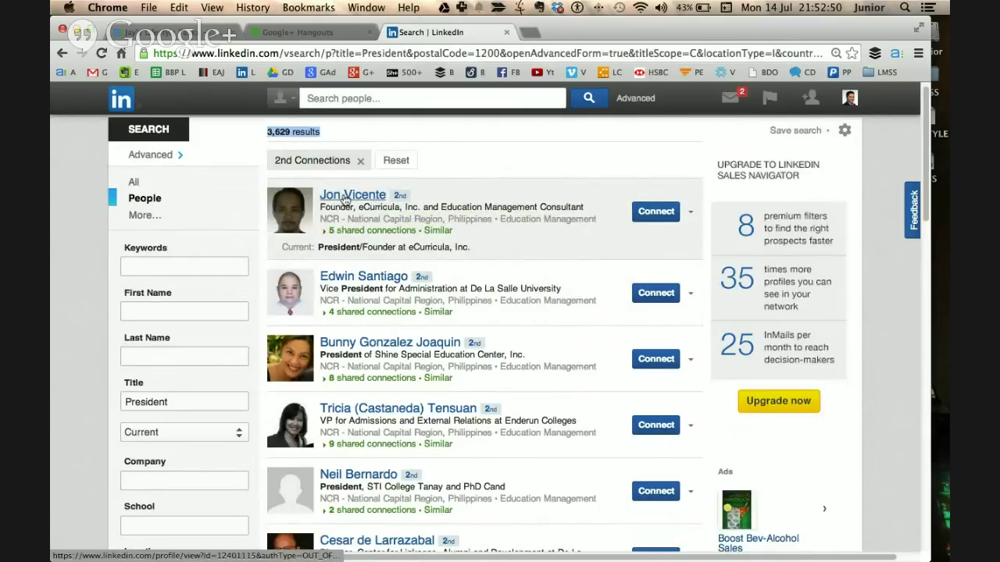
{"action": "right_click", "coordinate": [635, 212]}
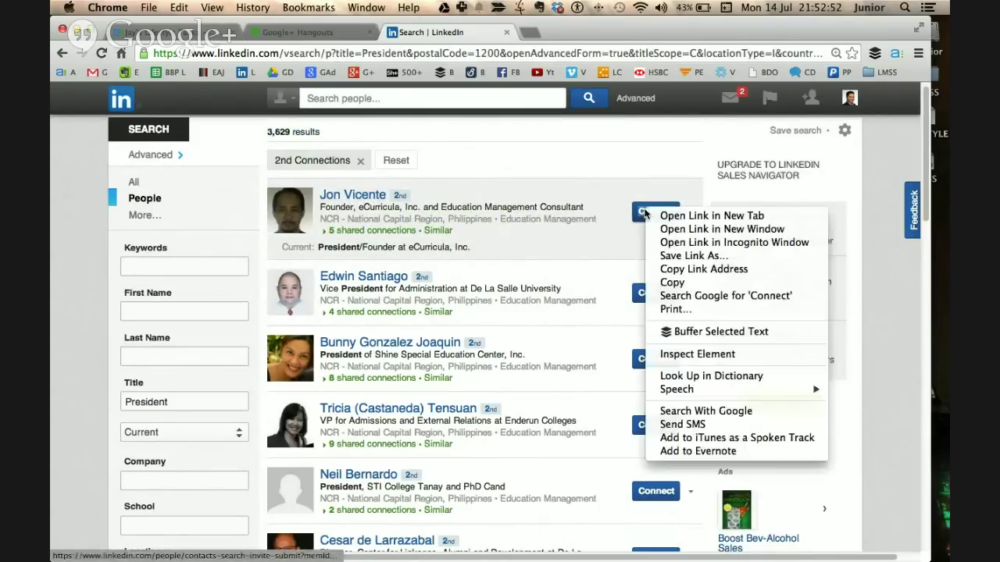
{"action": "left_click", "coordinate": [649, 216]}
{"action": "right_click", "coordinate": [649, 216]}
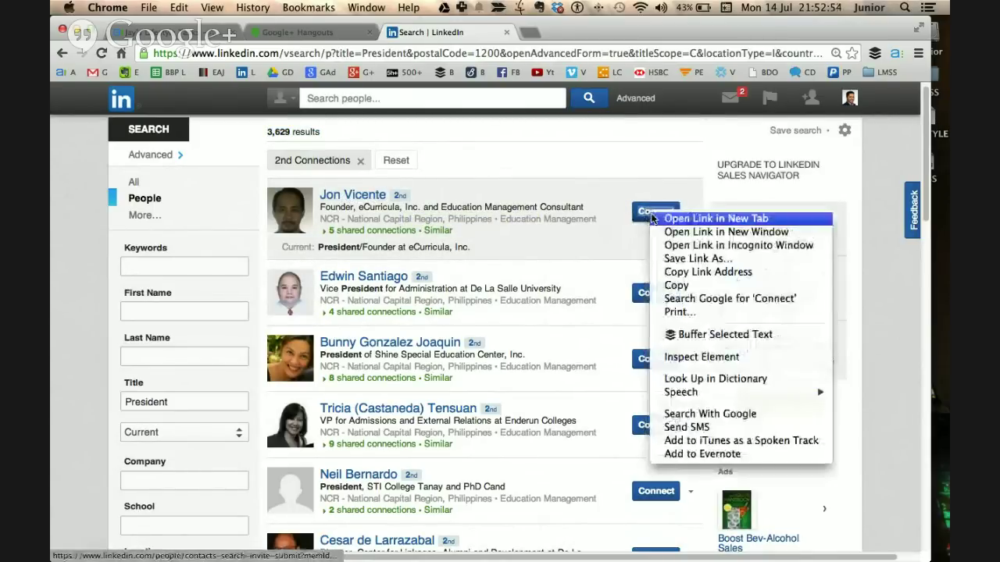
{"action": "left_click_drag", "start_coordinate": [388, 196], "coordinate": [320, 196]}
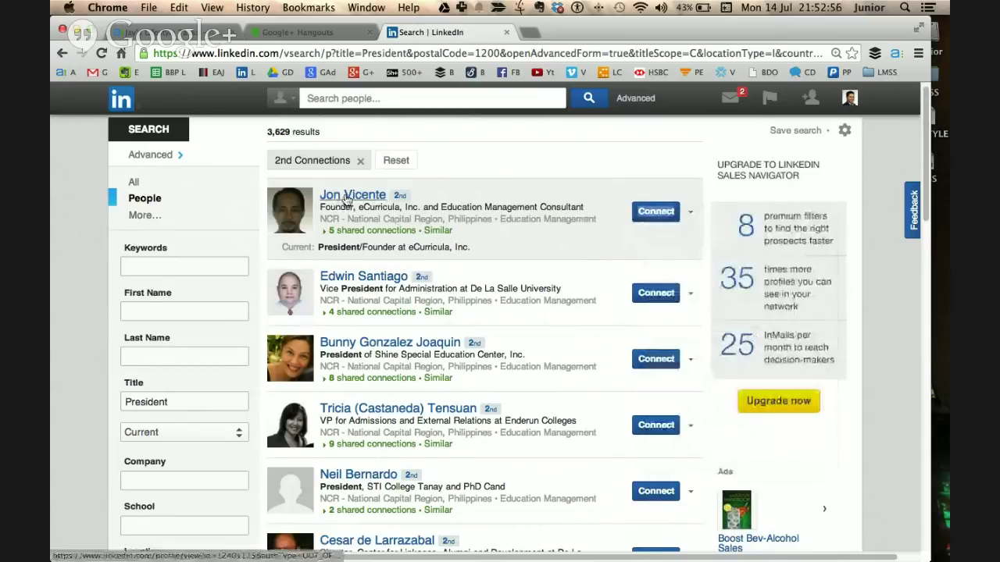
Step: Open the first search result's profile in a new browser tab and reload that page
{"action": "right_click", "coordinate": [350, 192]}
{"action": "left_click", "coordinate": [382, 200]}
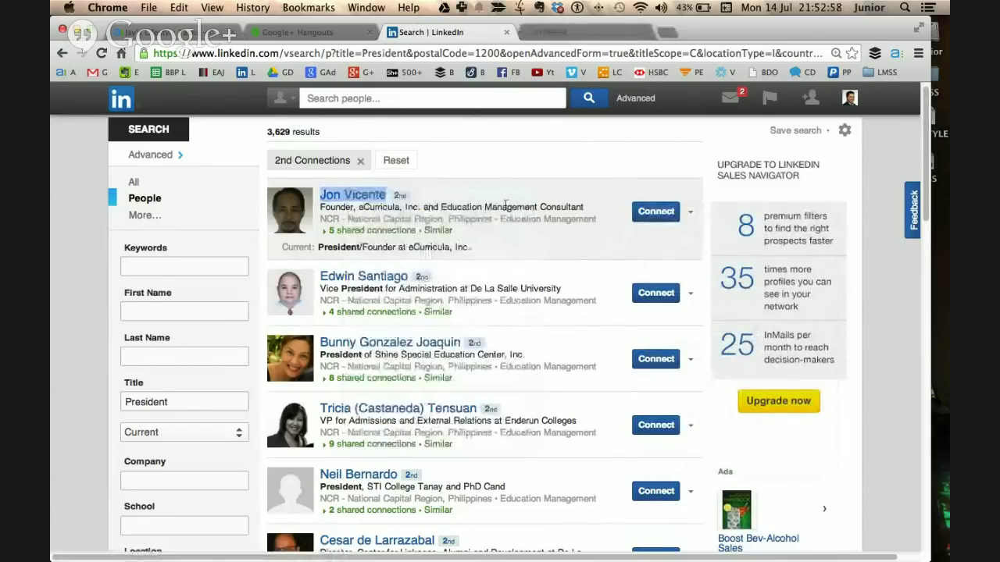
{"action": "left_click", "coordinate": [587, 33]}
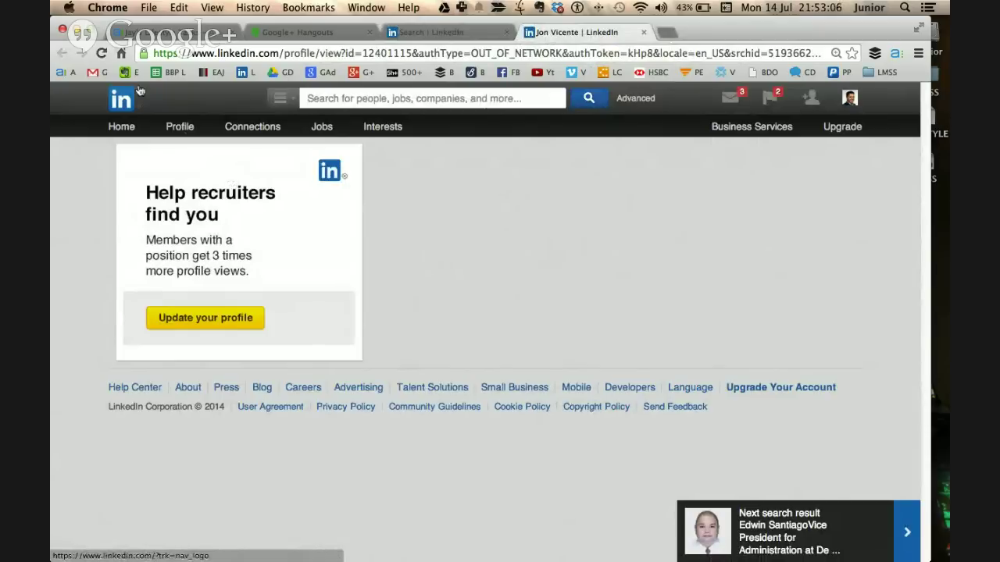
{"action": "left_click", "coordinate": [106, 56]}
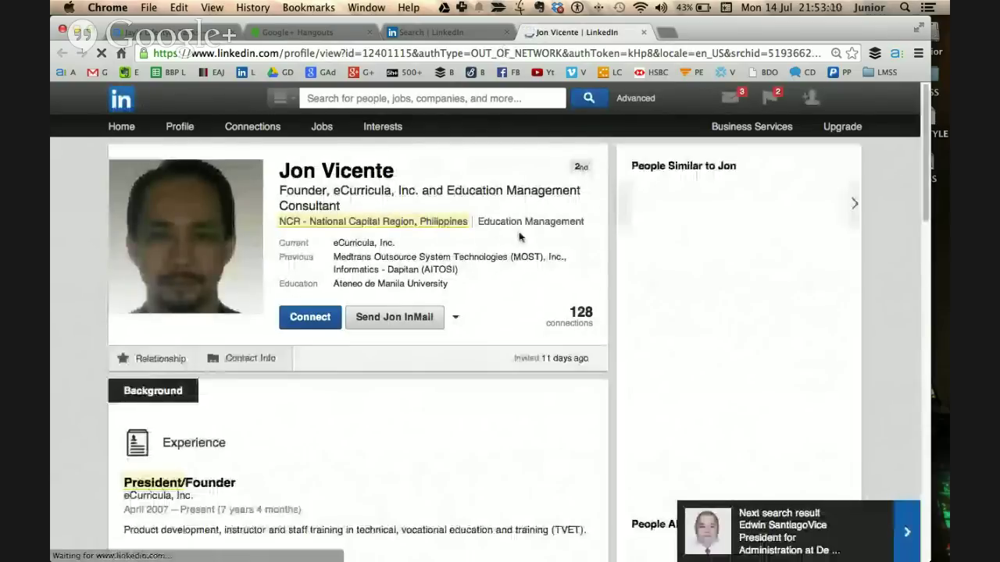
Step: Review the work experience and education listed on the opened profile
{"action": "scroll", "coordinate": [518, 234], "scroll_direction": "down", "scroll_amount": 2}
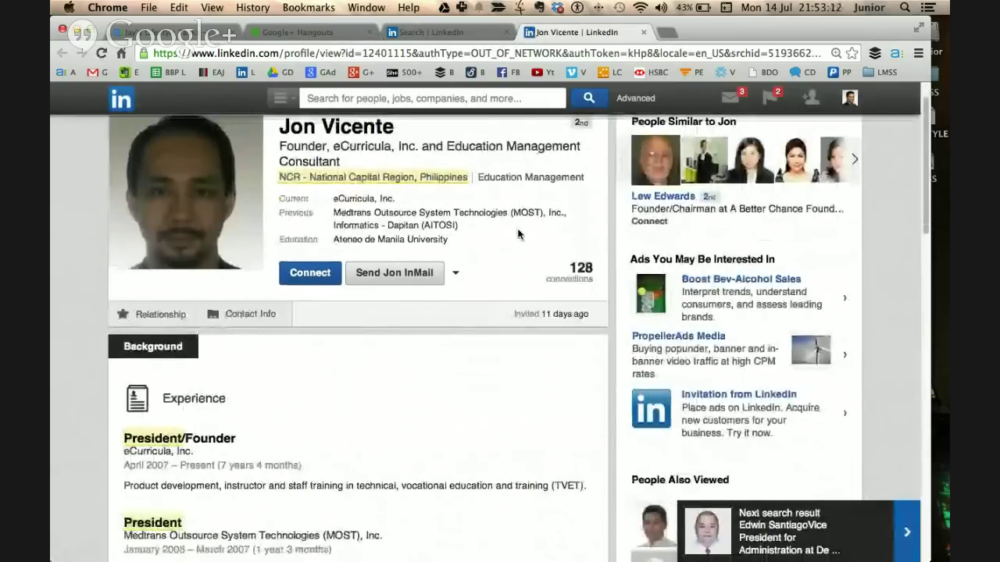
{"action": "scroll", "coordinate": [518, 235], "scroll_direction": "down", "scroll_amount": 3}
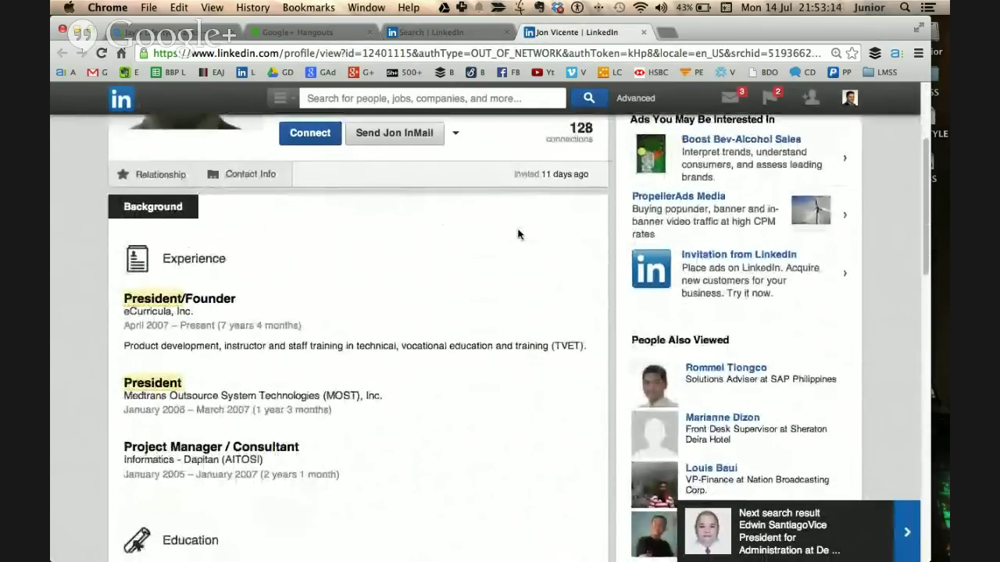
{"action": "scroll", "coordinate": [518, 234], "scroll_direction": "down", "scroll_amount": 1}
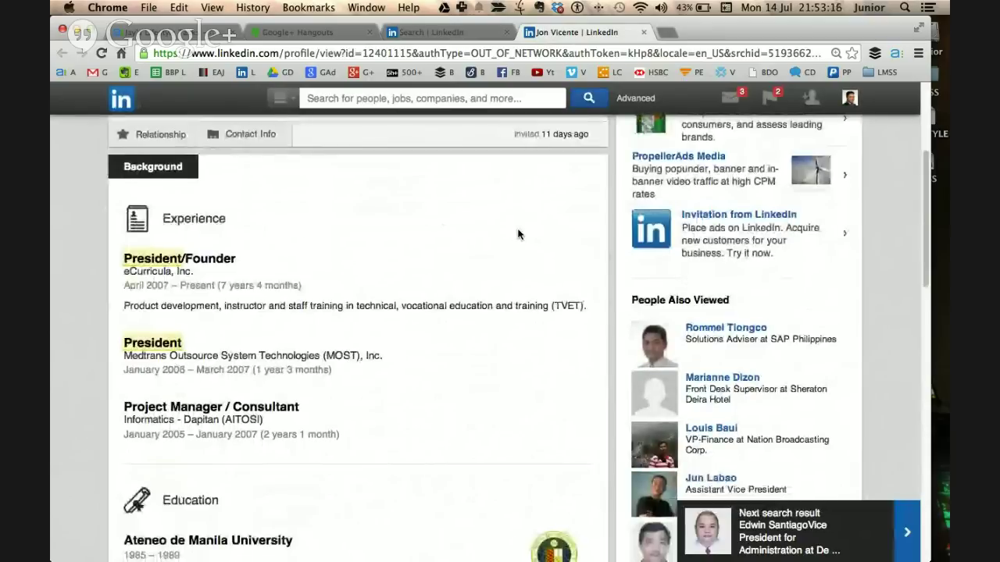
{"action": "scroll", "coordinate": [517, 234], "scroll_direction": "down", "scroll_amount": 2}
{"action": "scroll", "coordinate": [518, 235], "scroll_direction": "down", "scroll_amount": 1}
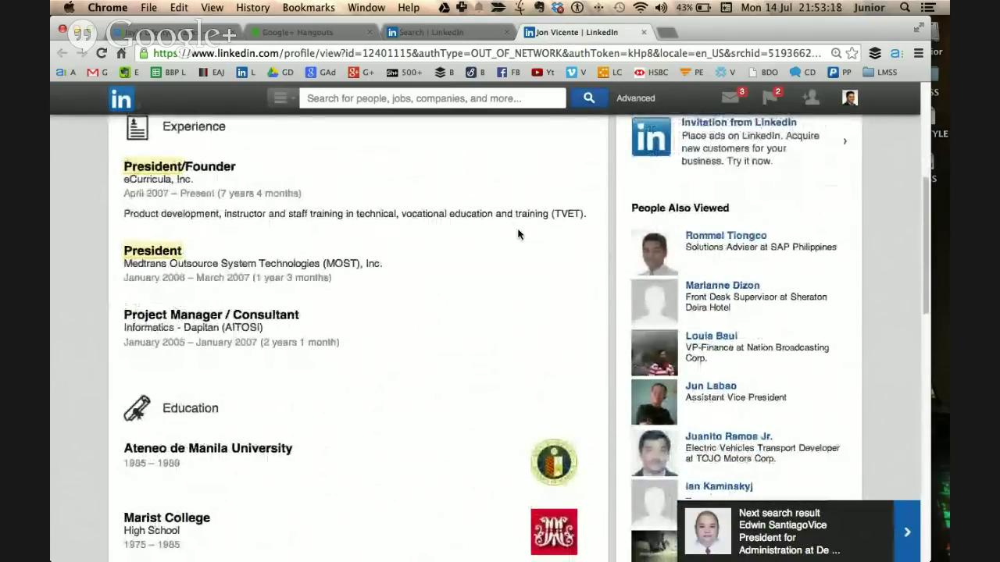
Step: Examine the opened profile's experience, education, organizations, shared connections and groups, and return to its header
{"action": "scroll", "coordinate": [518, 235], "scroll_direction": "up", "scroll_amount": 8}
{"action": "scroll", "coordinate": [518, 234], "scroll_direction": "down", "scroll_amount": 4}
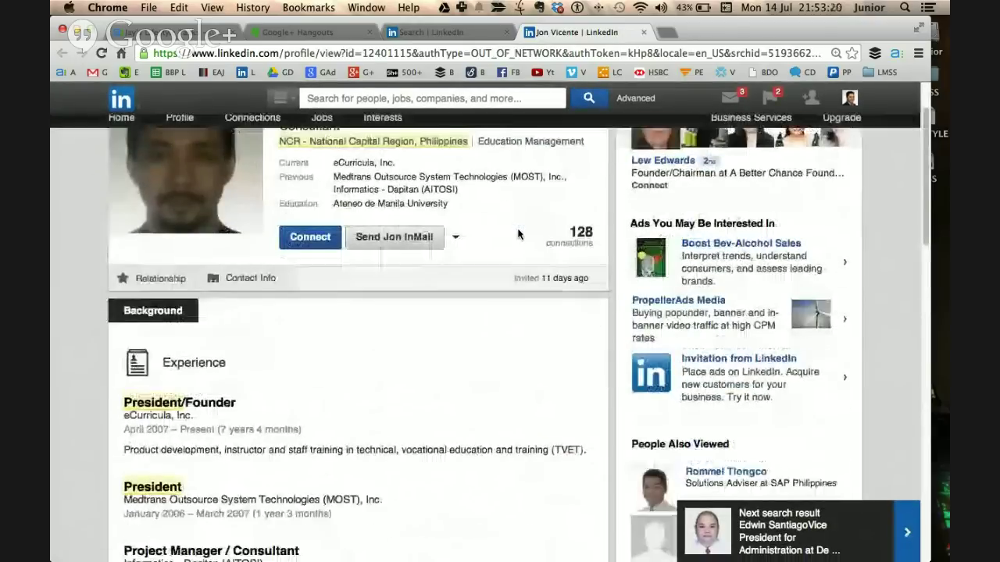
{"action": "scroll", "coordinate": [518, 234], "scroll_direction": "down", "scroll_amount": 5}
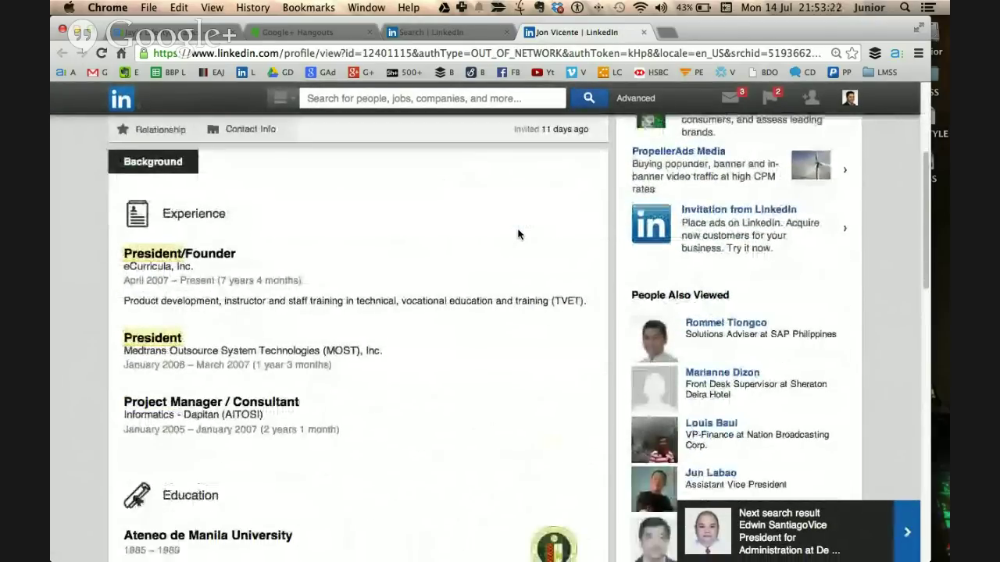
{"action": "scroll", "coordinate": [518, 234], "scroll_direction": "down", "scroll_amount": 2}
{"action": "scroll", "coordinate": [517, 234], "scroll_direction": "up", "scroll_amount": 9}
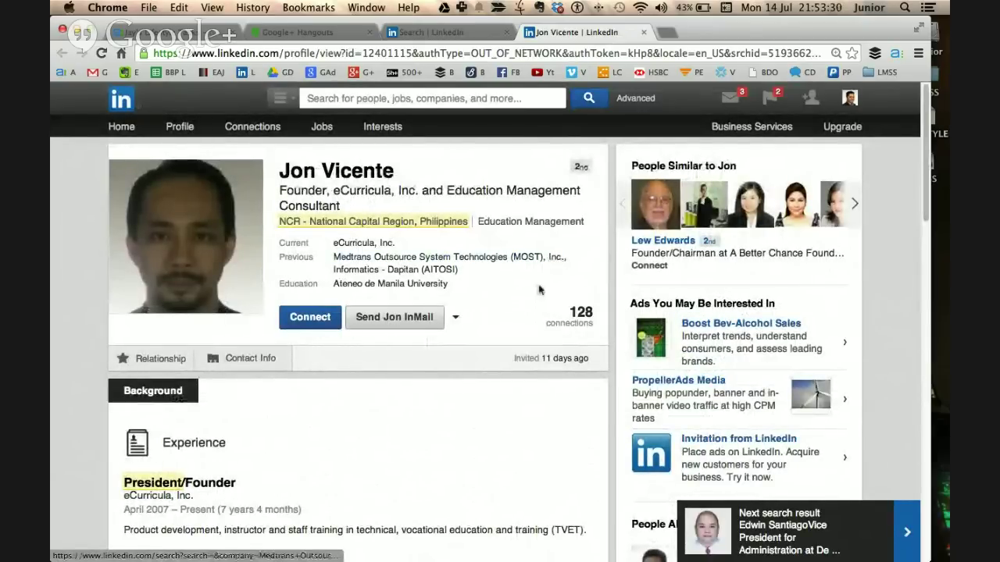
{"action": "scroll", "coordinate": [516, 286], "scroll_direction": "down", "scroll_amount": 5}
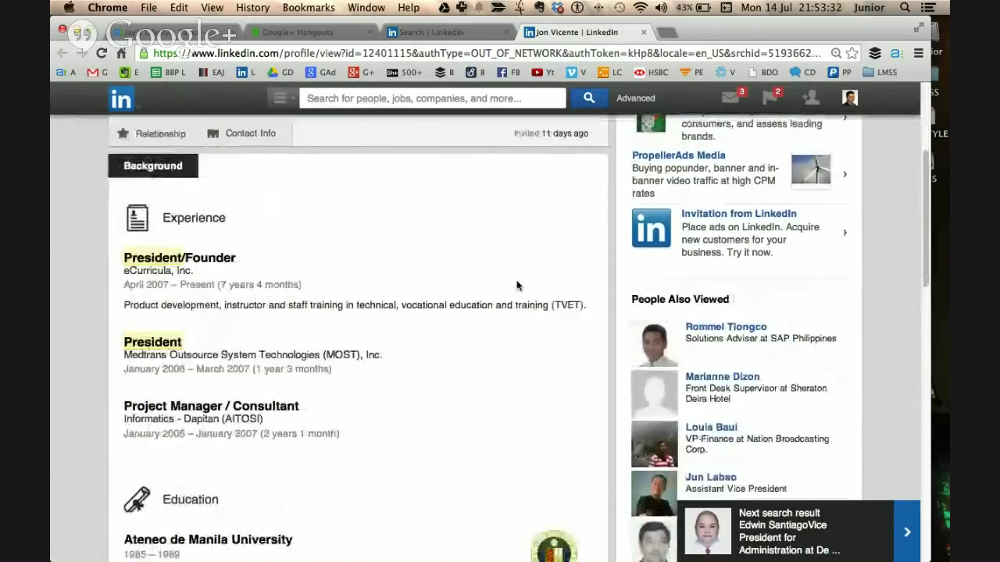
{"action": "scroll", "coordinate": [516, 286], "scroll_direction": "down", "scroll_amount": 3}
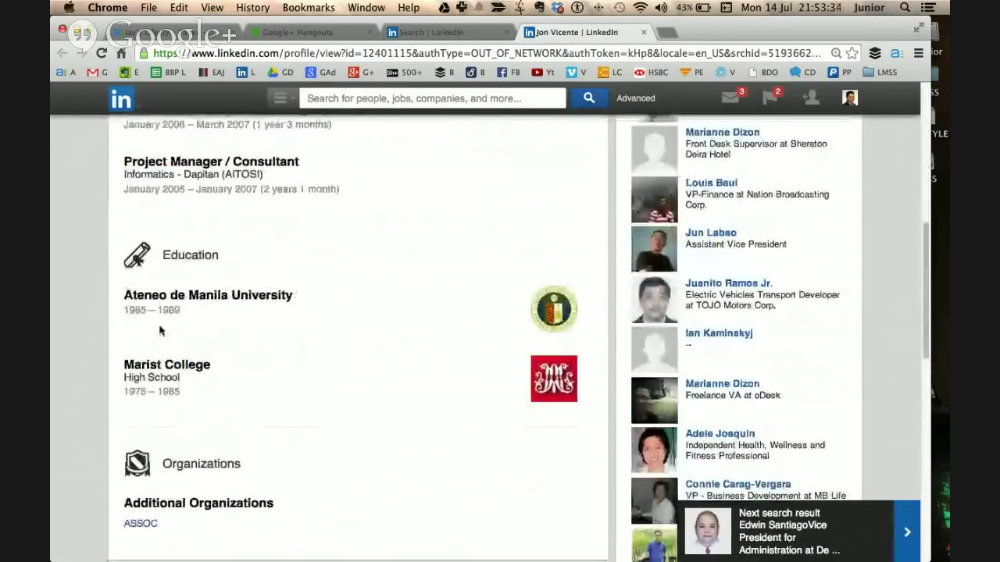
{"action": "scroll", "coordinate": [229, 314], "scroll_direction": "down", "scroll_amount": 5}
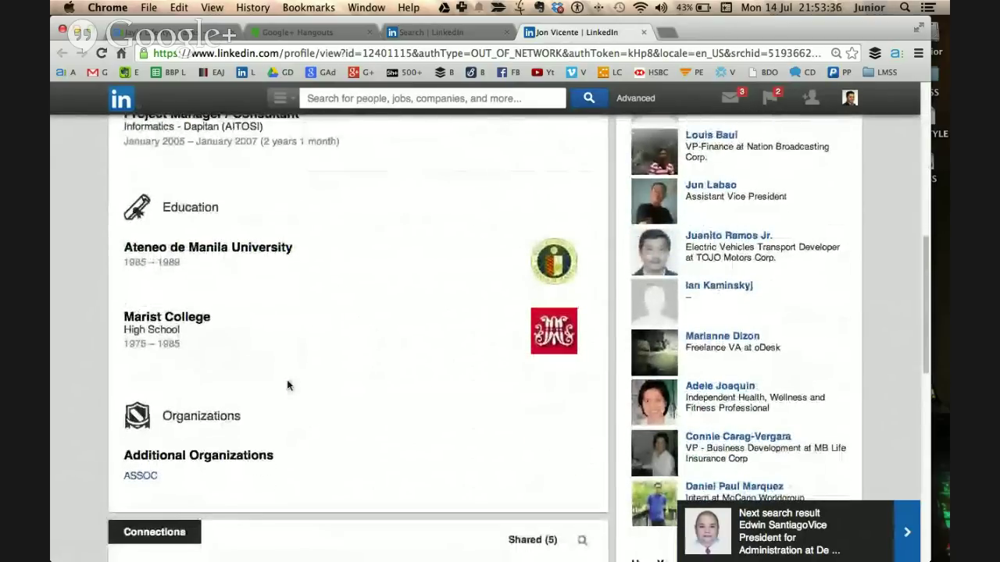
{"action": "scroll", "coordinate": [286, 379], "scroll_direction": "down", "scroll_amount": 4}
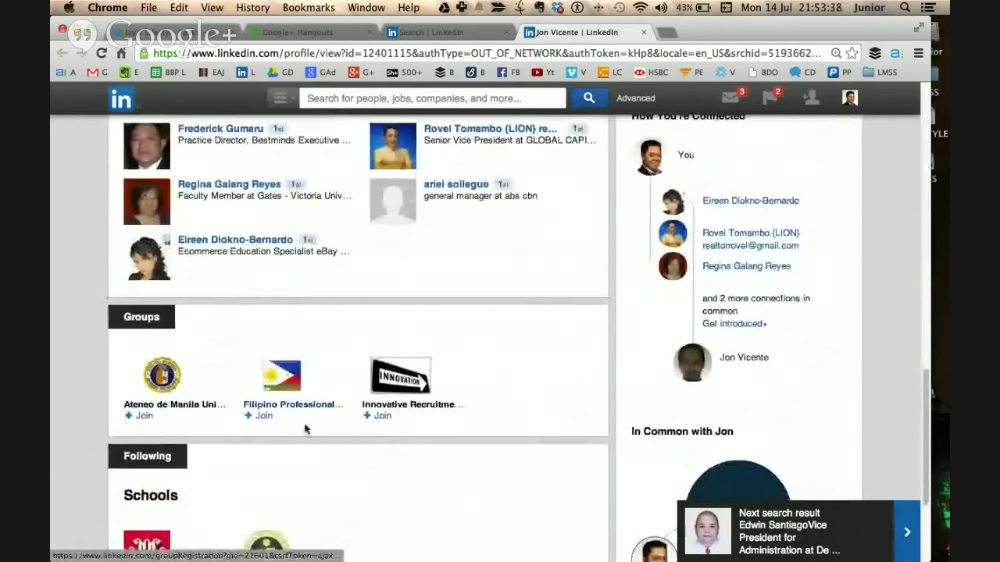
{"action": "scroll", "coordinate": [316, 426], "scroll_direction": "up", "scroll_amount": 20}
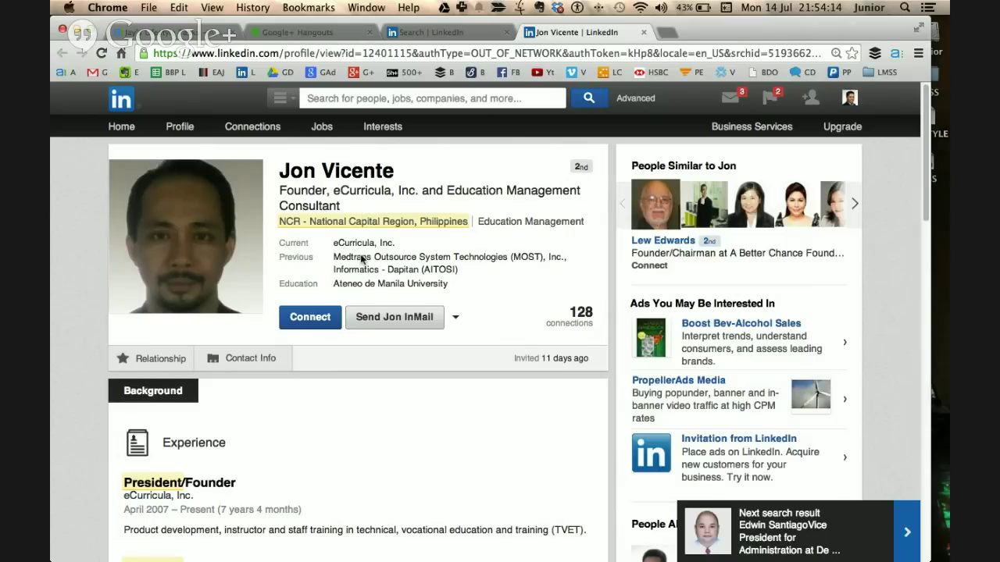
Step: Open the first person's Connect invitation form in a new browser tab, check what it asks for, and close it
{"action": "right_click", "coordinate": [316, 323]}
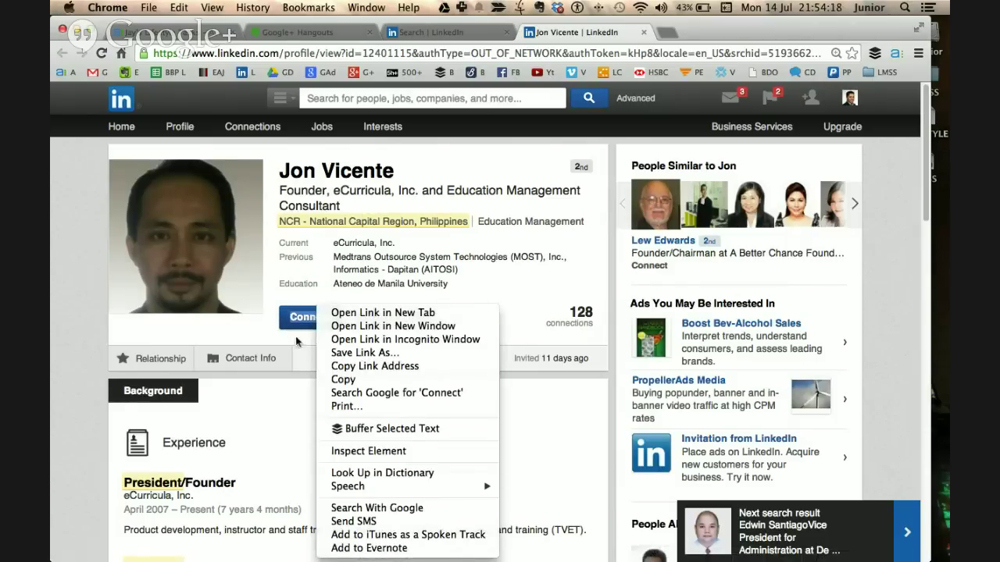
{"action": "left_click", "coordinate": [297, 341]}
{"action": "right_click", "coordinate": [307, 309]}
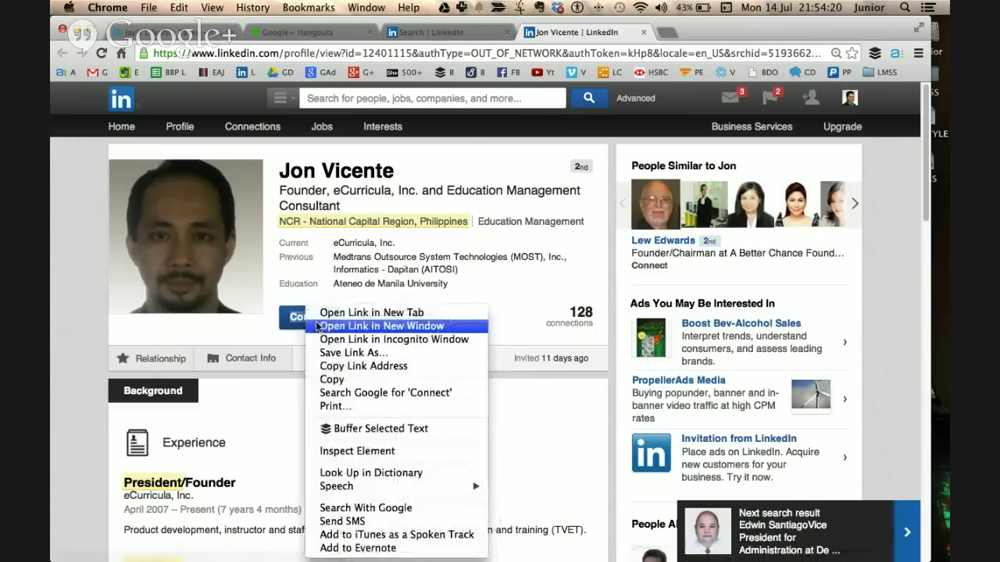
{"action": "left_click", "coordinate": [356, 315]}
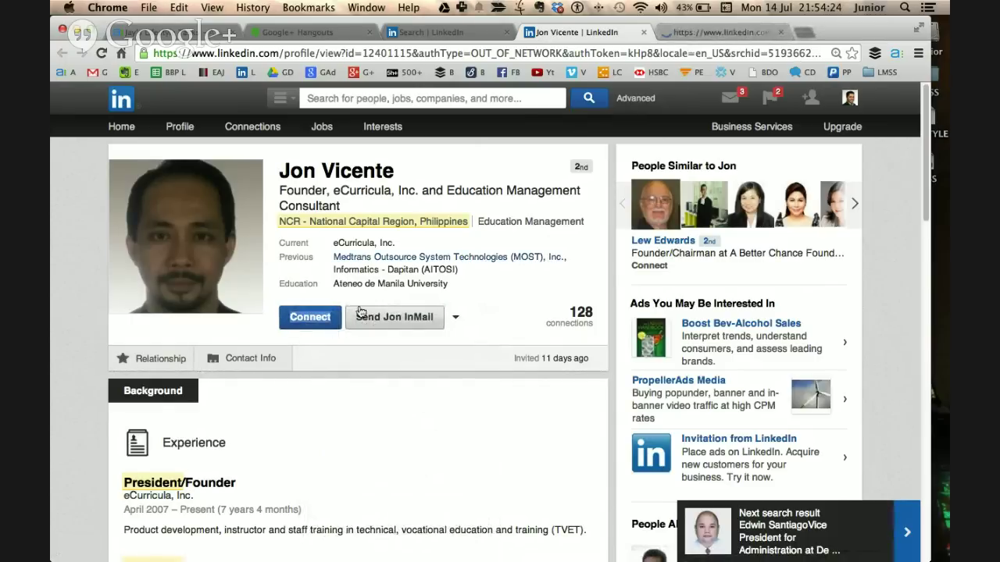
{"action": "left_click", "coordinate": [719, 32]}
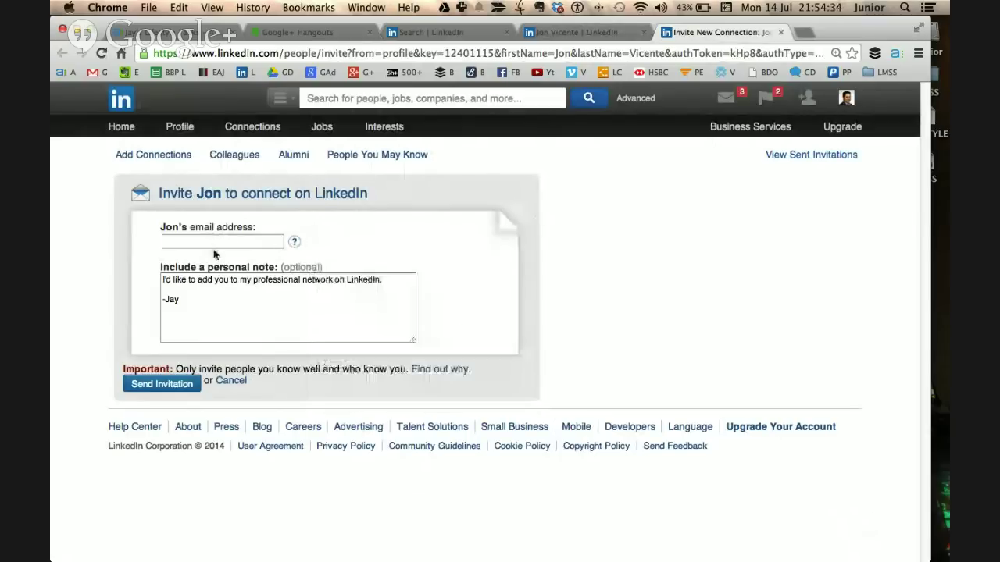
{"action": "left_click", "coordinate": [765, 97]}
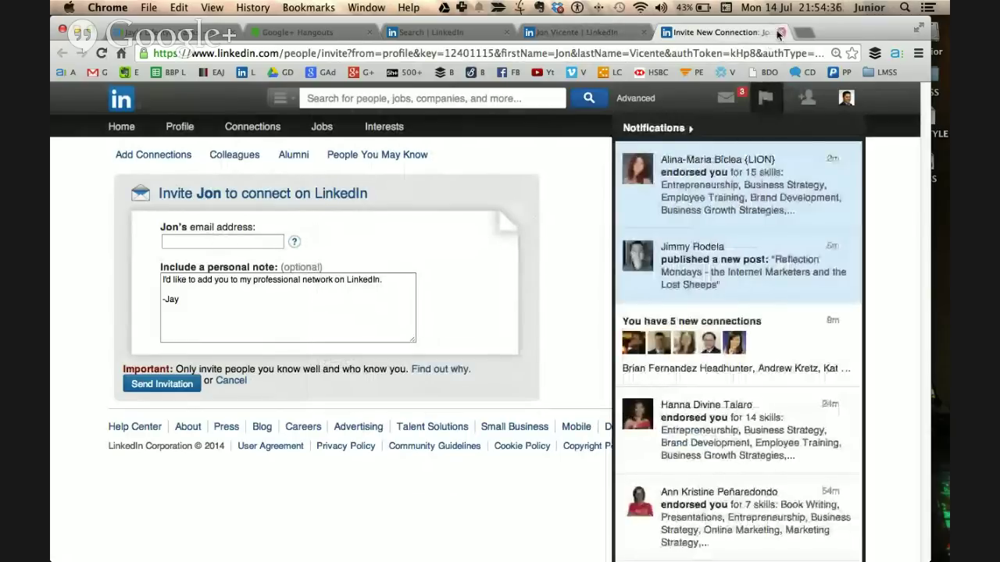
{"action": "left_click", "coordinate": [778, 34]}
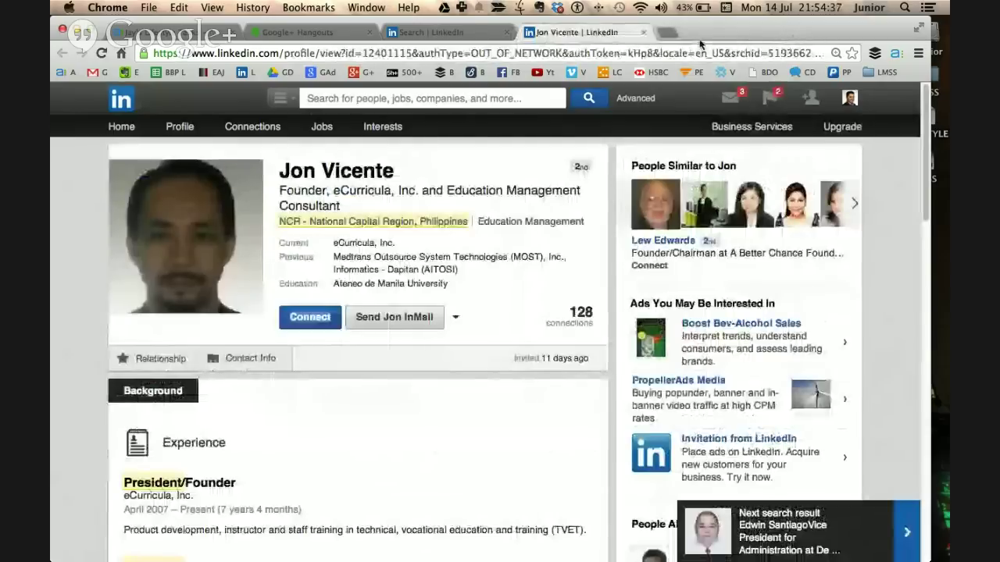
Step: Try to open the second search result's Connect link in a new tab, and close the first person's profile tab
{"action": "left_click", "coordinate": [457, 33]}
{"action": "right_click", "coordinate": [657, 292]}
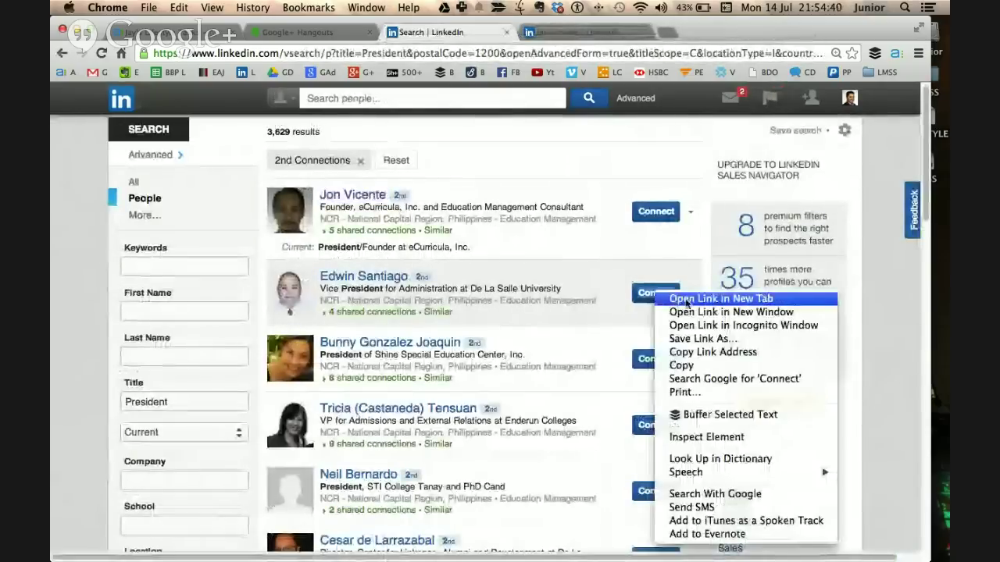
{"action": "left_click", "coordinate": [720, 299]}
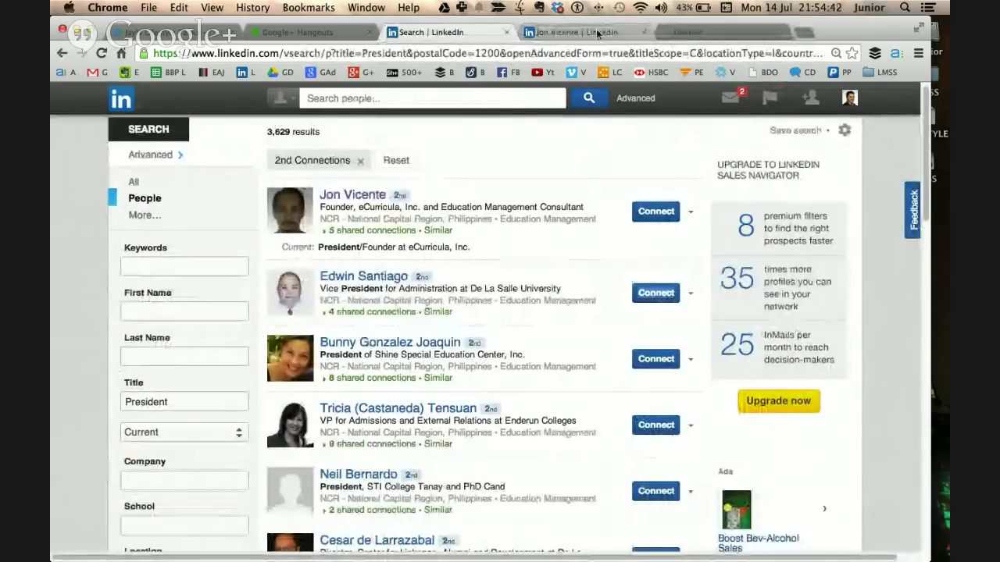
{"action": "left_click", "coordinate": [649, 34]}
{"action": "left_click", "coordinate": [644, 33]}
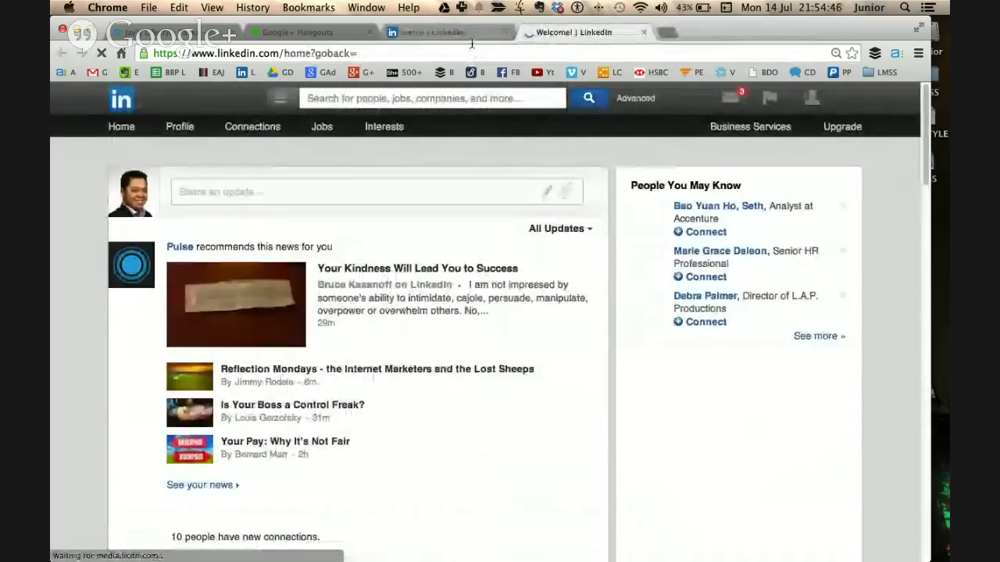
Step: Open the second search result's profile in a new tab and close the leftover LinkedIn home page tab
{"action": "left_click", "coordinate": [469, 34]}
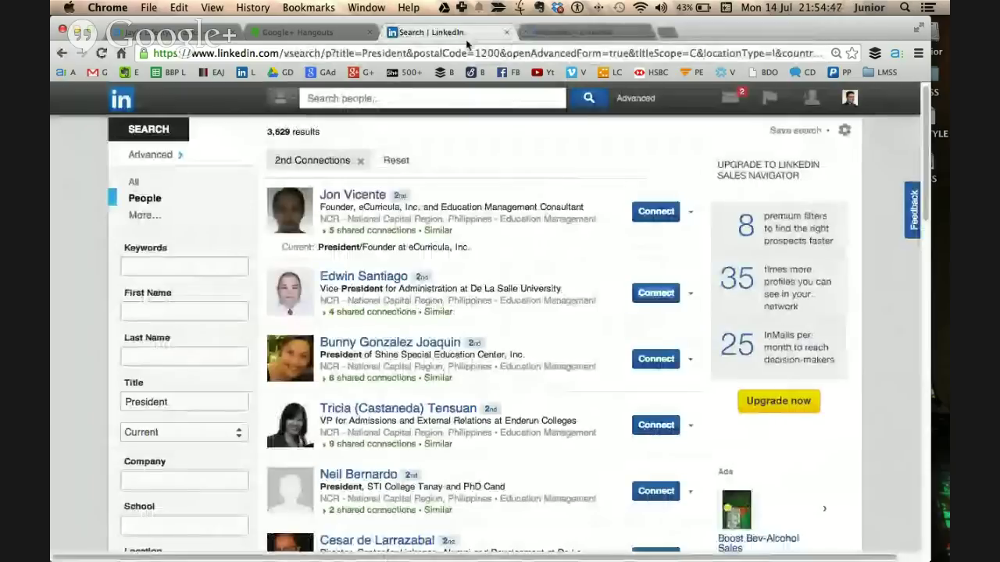
{"action": "right_click", "coordinate": [381, 277]}
{"action": "left_click", "coordinate": [424, 284]}
{"action": "left_click", "coordinate": [644, 33]}
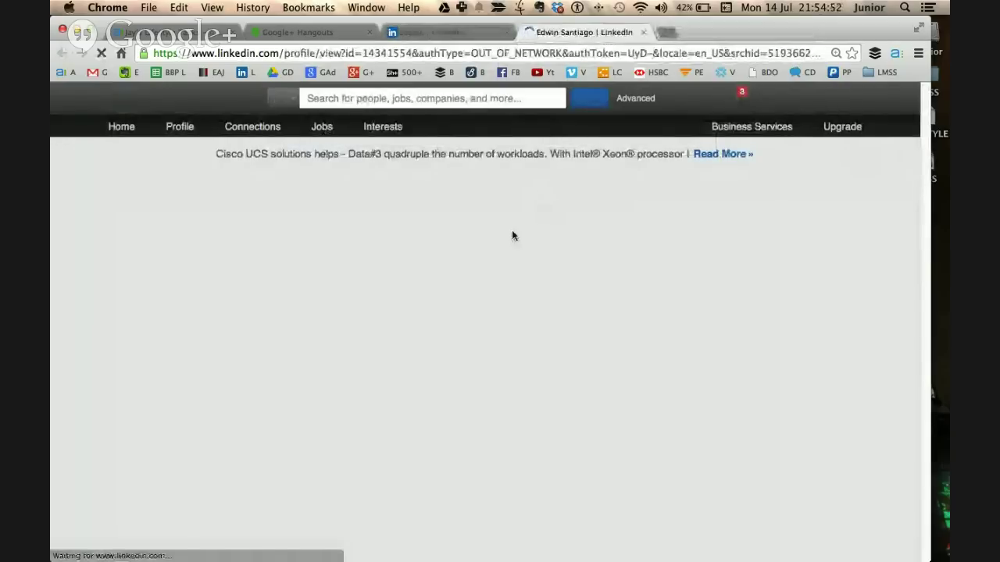
Step: Open the second person's Connect invitation form in a new tab, check what it asks for, and close it
{"action": "mouse_move", "coordinate": [458, 325]}
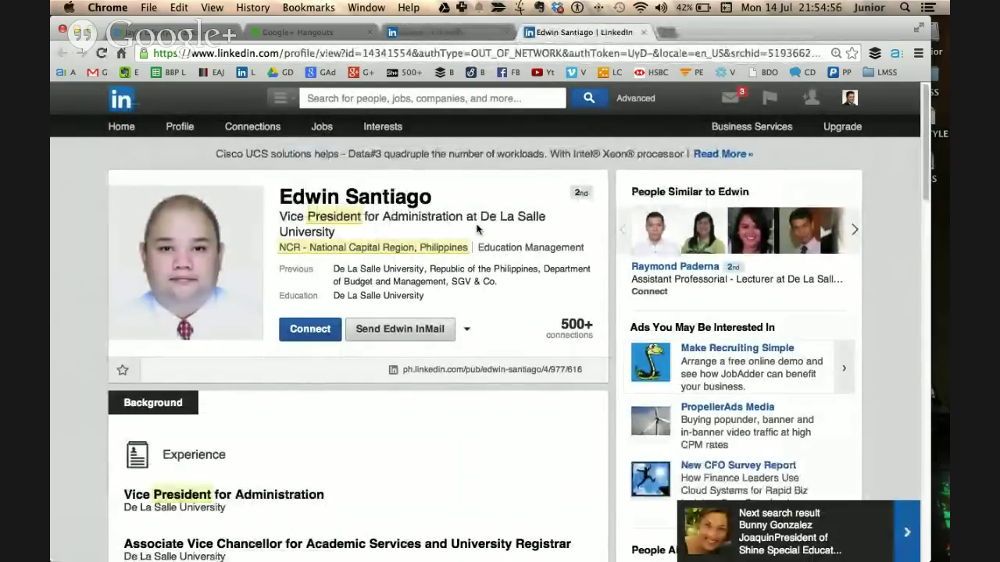
{"action": "scroll", "coordinate": [477, 229], "scroll_direction": "down", "scroll_amount": 2}
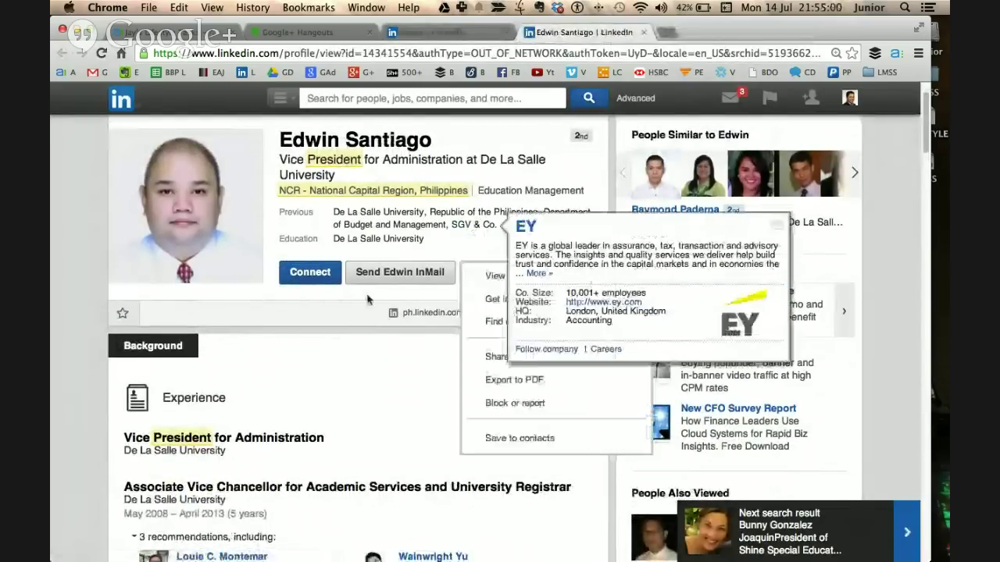
{"action": "right_click", "coordinate": [319, 283]}
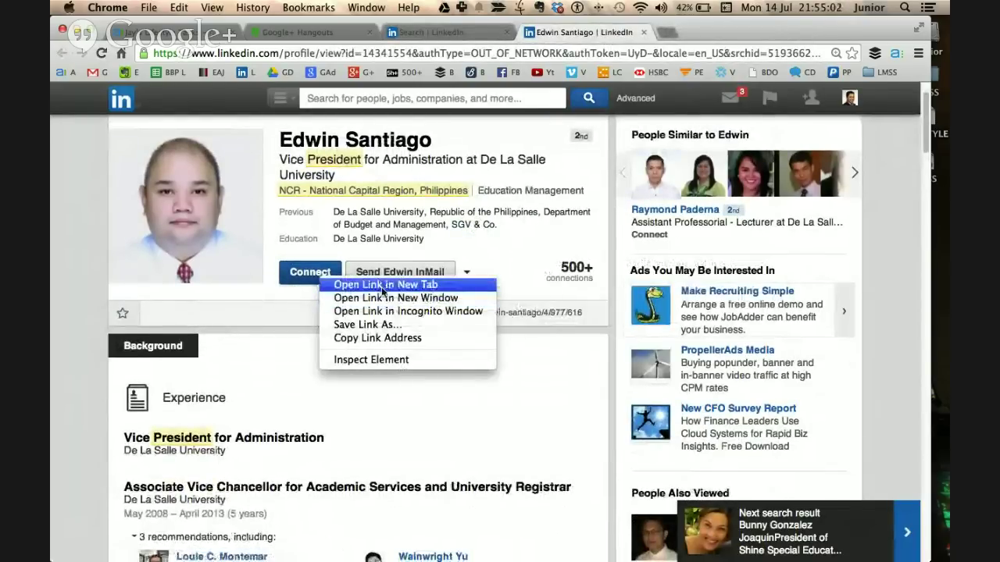
{"action": "left_click", "coordinate": [472, 288]}
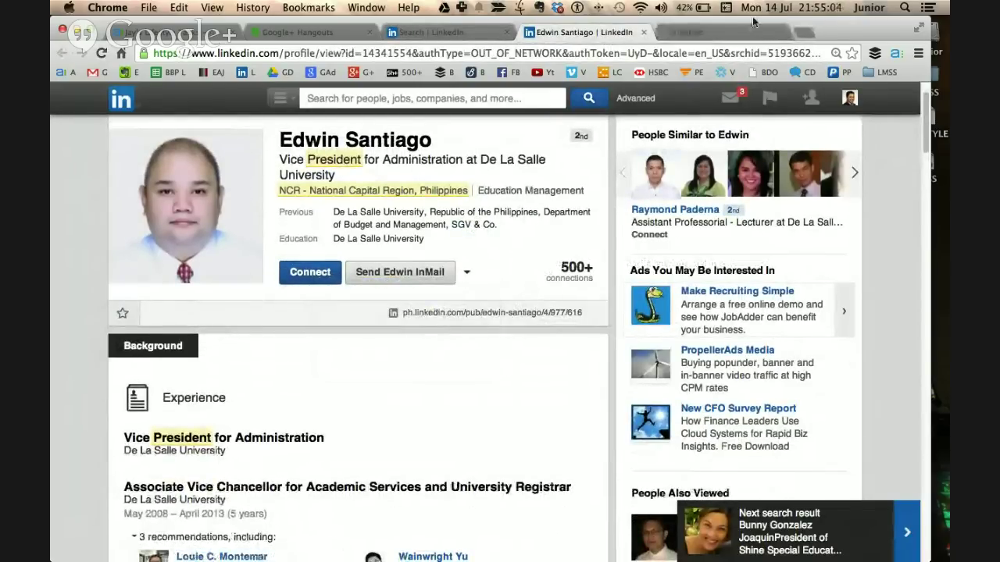
{"action": "left_click", "coordinate": [728, 32]}
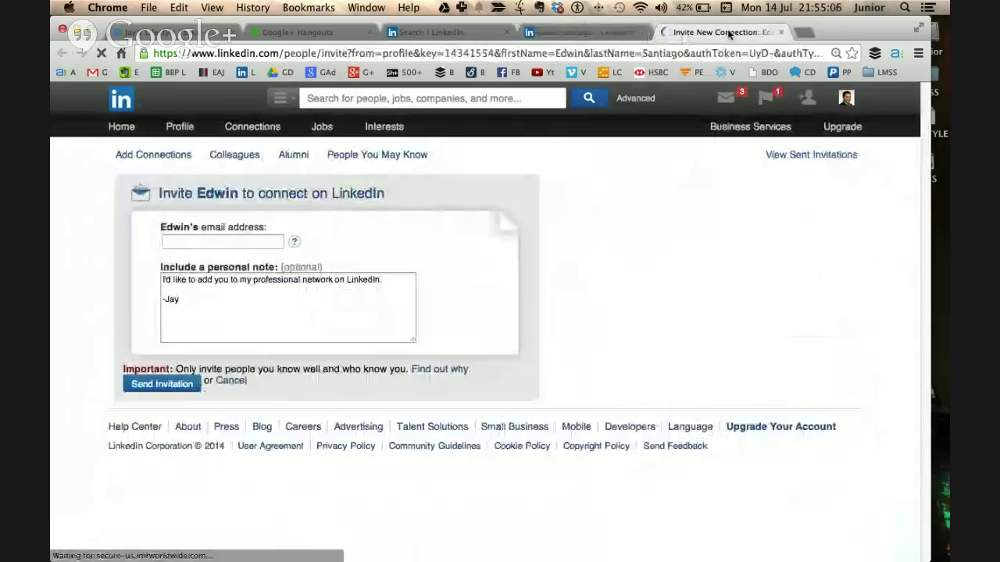
{"action": "left_click", "coordinate": [782, 33]}
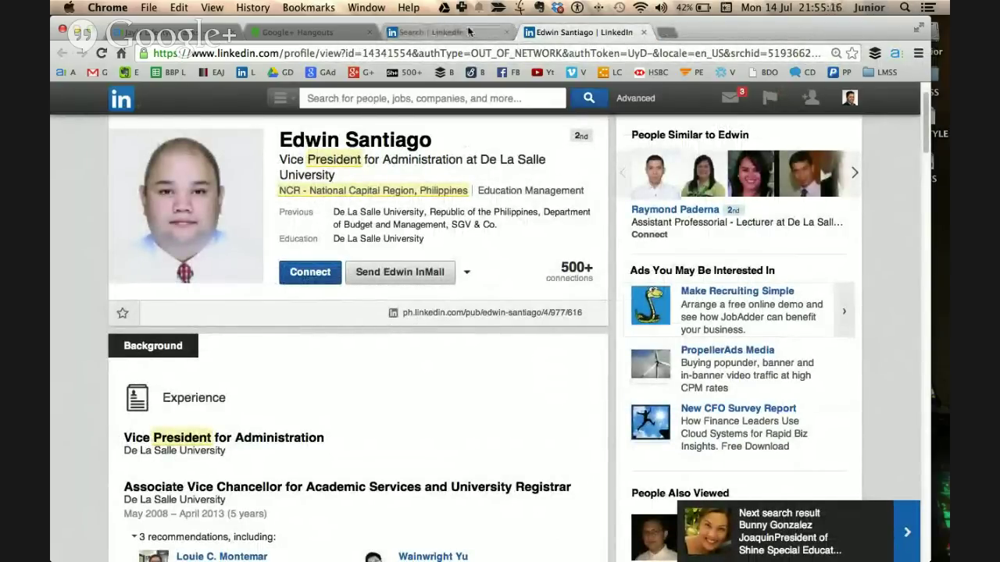
Step: Open the third search result's profile in a new tab and close the second person's profile tab
{"action": "left_click", "coordinate": [503, 38]}
{"action": "right_click", "coordinate": [400, 347]}
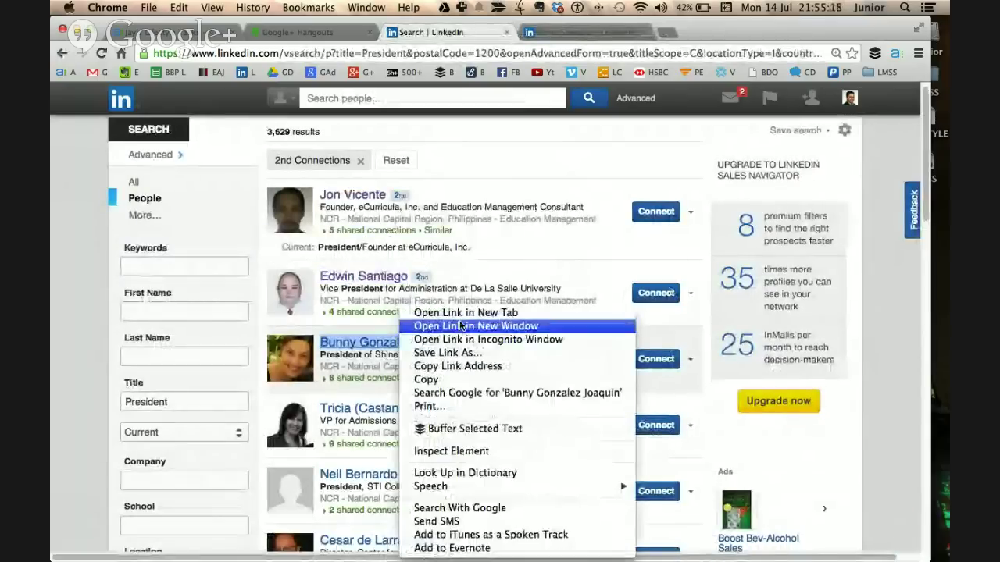
{"action": "left_click", "coordinate": [458, 315]}
{"action": "left_click", "coordinate": [643, 32]}
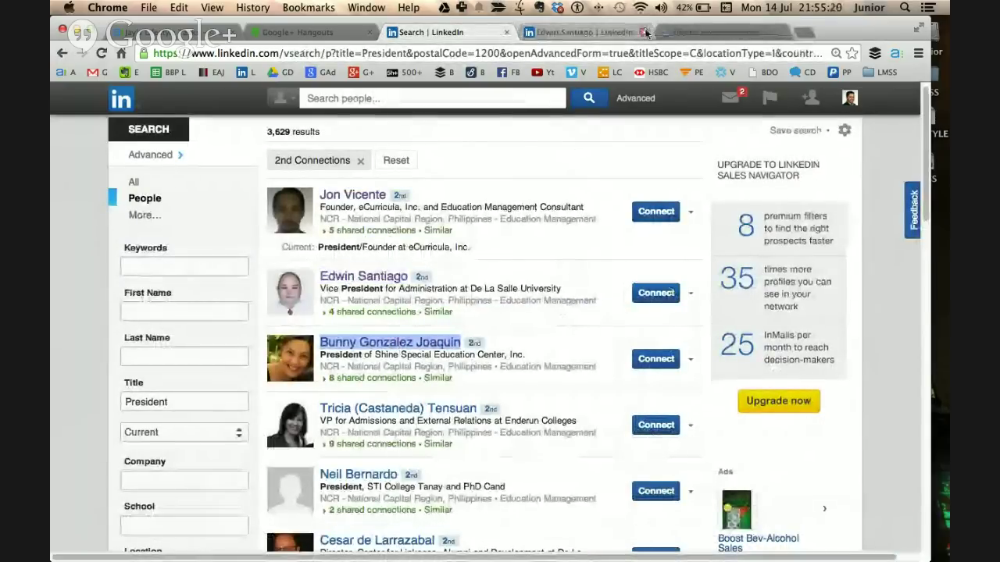
{"action": "left_click", "coordinate": [586, 32]}
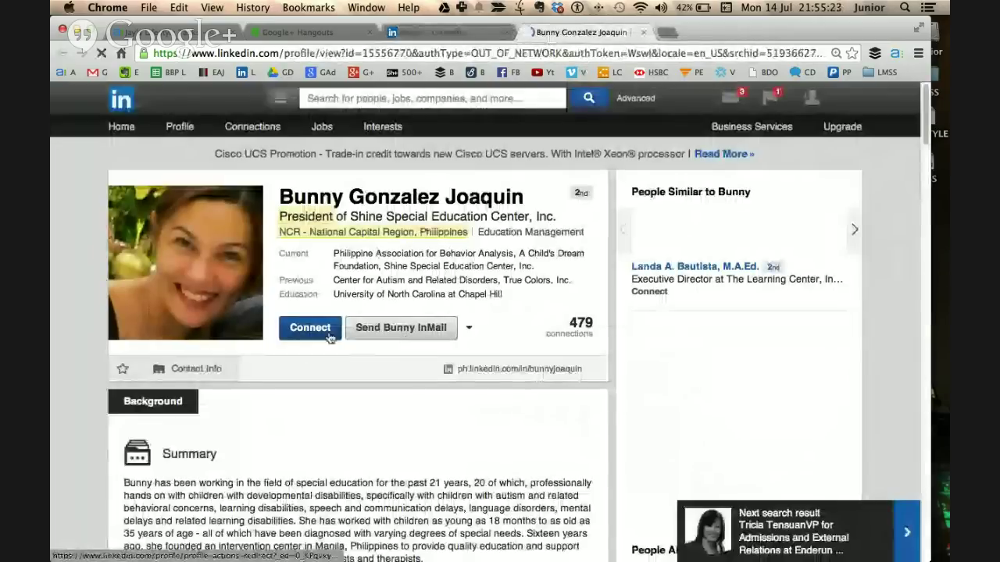
Step: Open the third person's Connect invitation form in a new browser tab and switch to it
{"action": "right_click", "coordinate": [330, 312]}
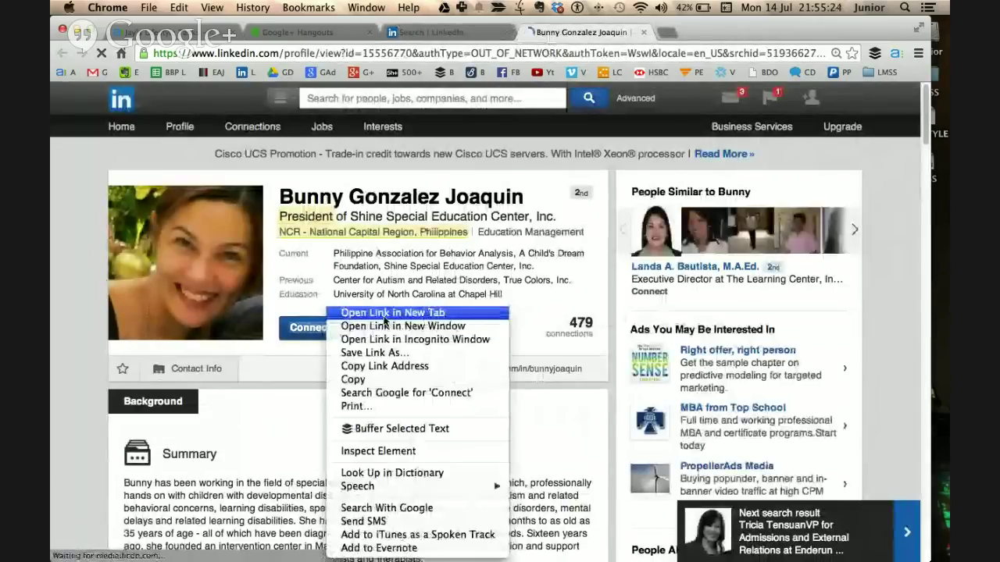
{"action": "left_click", "coordinate": [367, 312]}
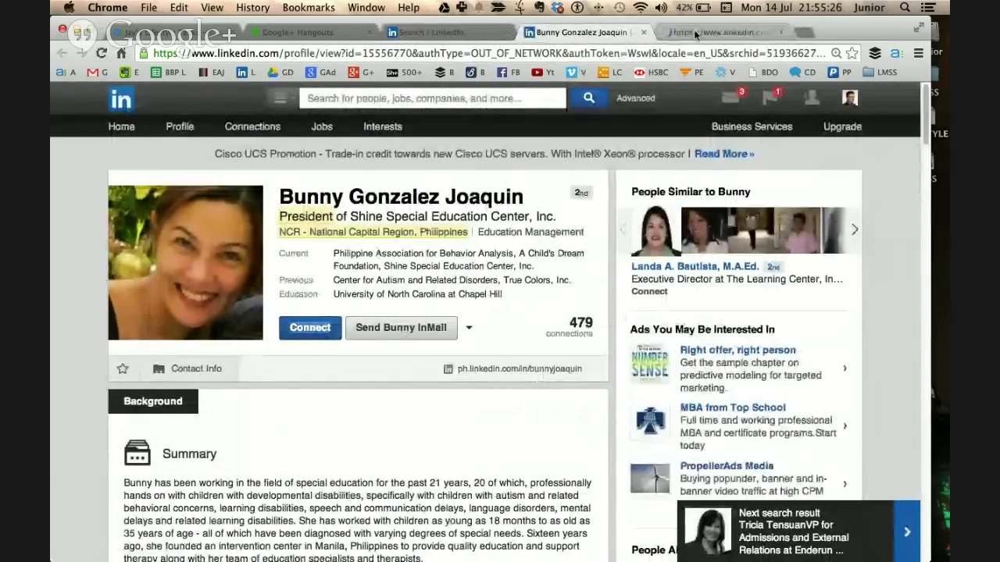
{"action": "left_click", "coordinate": [694, 33]}
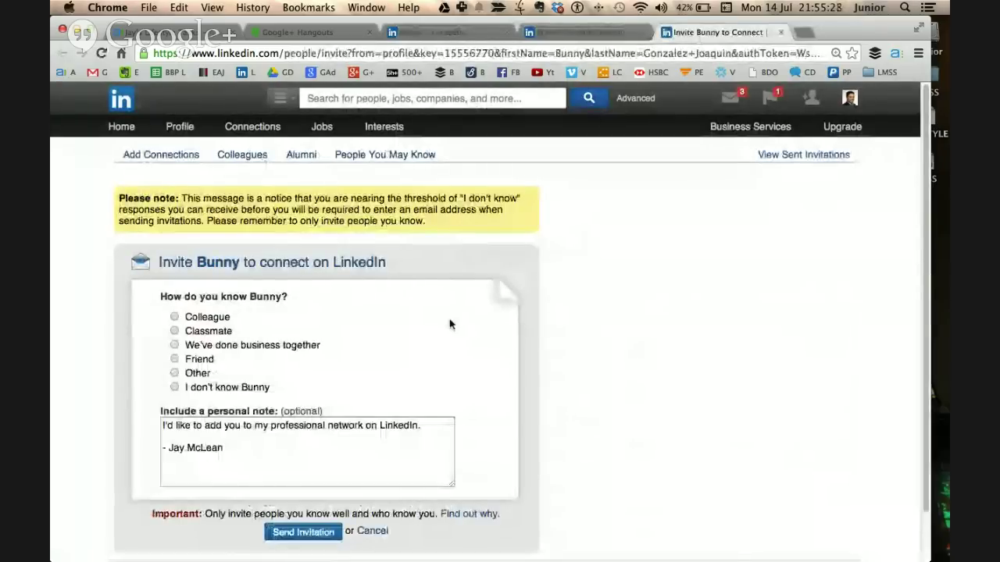
Step: Read the notice and relationship options on the third person's invitation form, and return to the profile tab
{"action": "scroll", "coordinate": [450, 324], "scroll_direction": "down", "scroll_amount": 2}
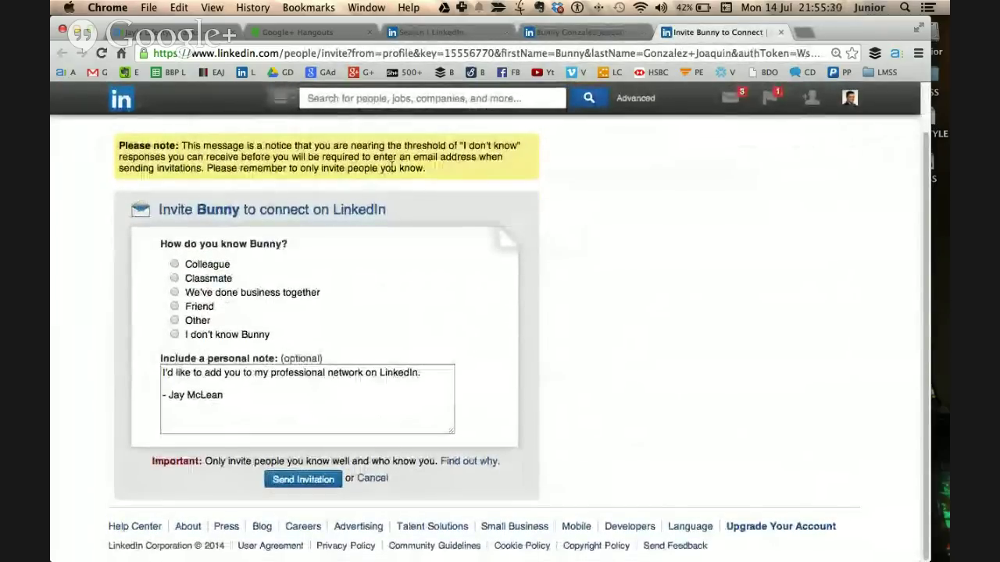
{"action": "triple_click", "coordinate": [438, 177]}
{"action": "left_click", "coordinate": [528, 249]}
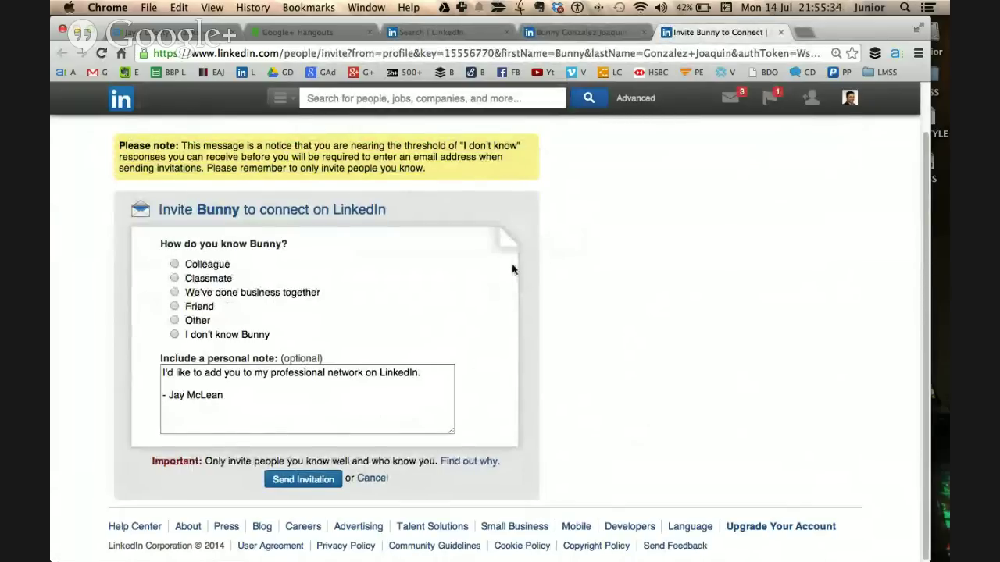
{"action": "scroll", "coordinate": [511, 266], "scroll_direction": "down", "scroll_amount": 1}
{"action": "scroll", "coordinate": [503, 273], "scroll_direction": "up", "scroll_amount": 1}
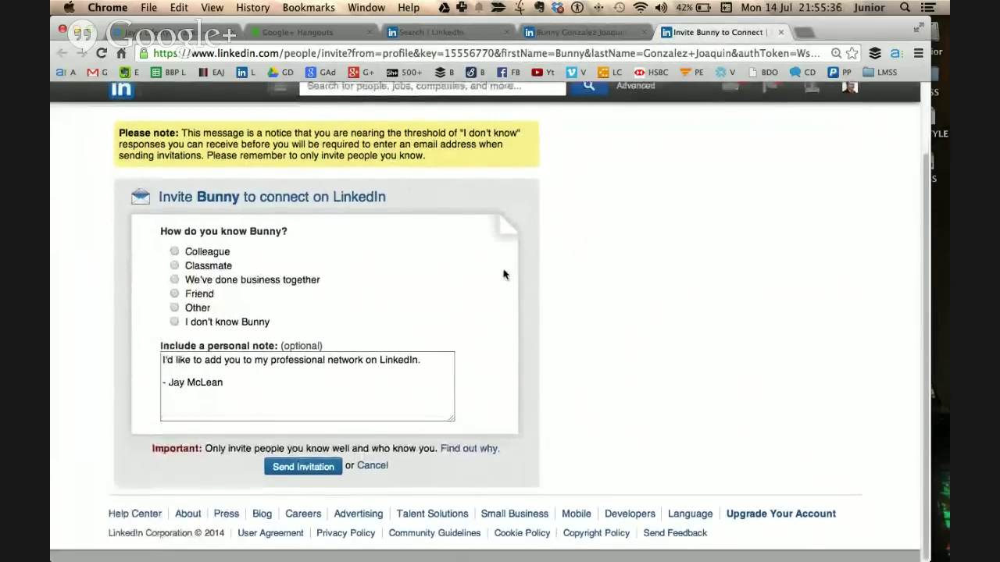
{"action": "left_click", "coordinate": [560, 35]}
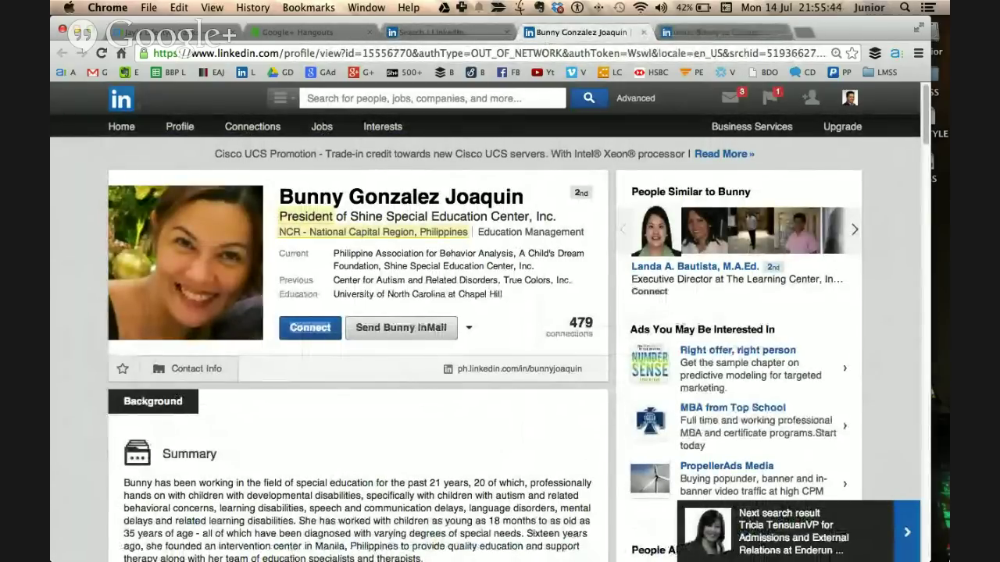
Step: Switch to the BBP LinkedIn 2014 spreadsheet window, open its MAP sheet and find the invitation message template
{"action": "mouse_move", "coordinate": [941, 437]}
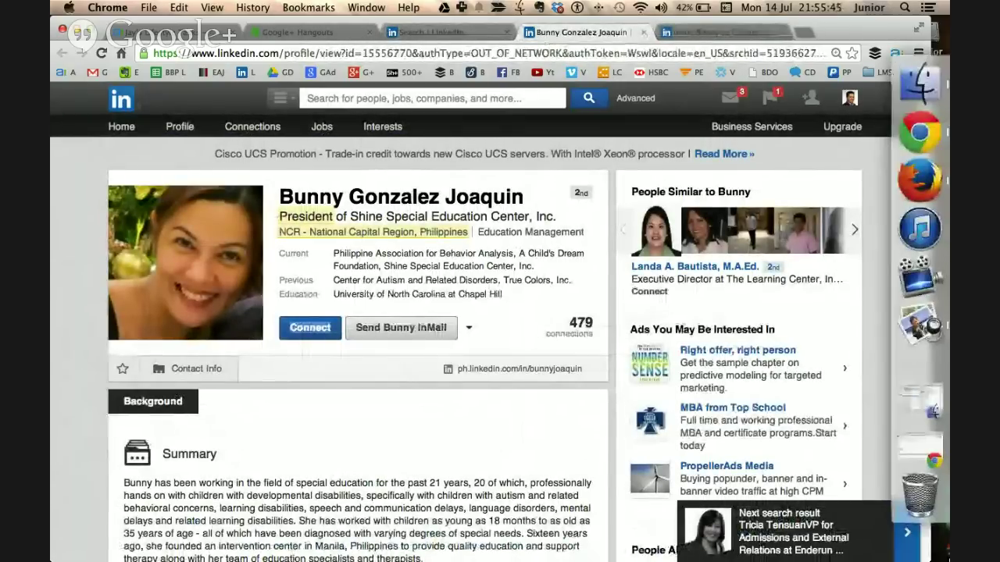
{"action": "left_click", "coordinate": [916, 459]}
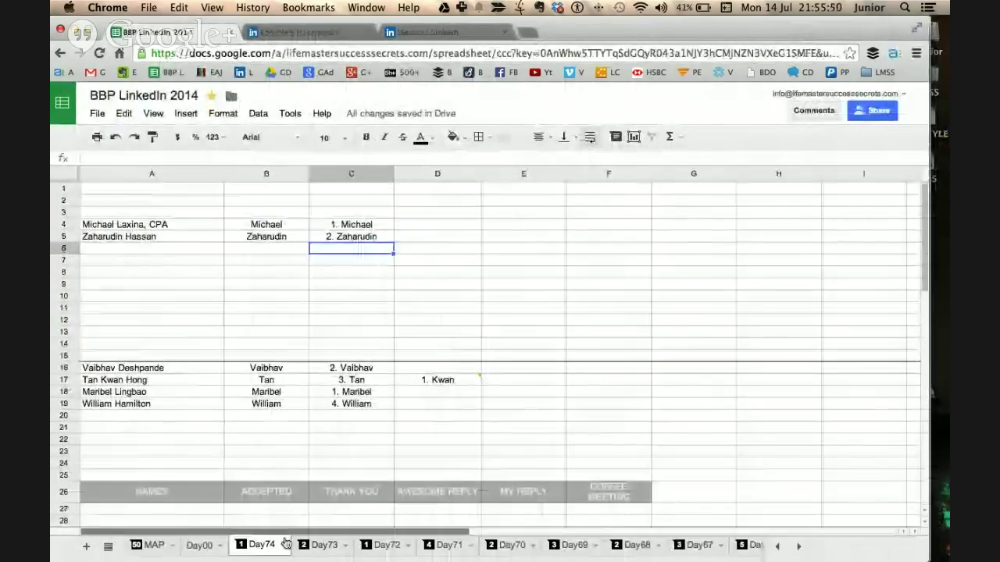
{"action": "left_click", "coordinate": [152, 545]}
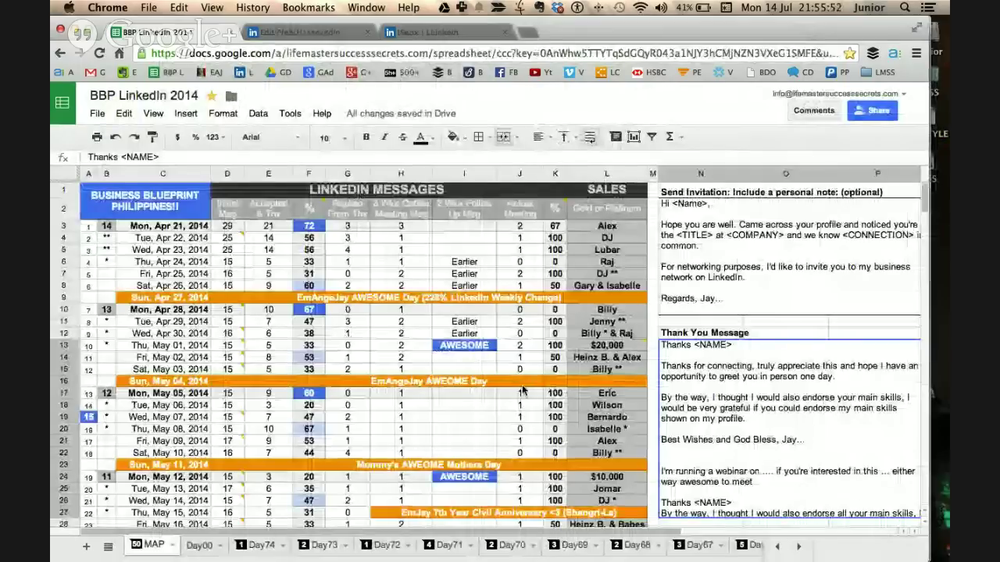
{"action": "scroll", "coordinate": [551, 389], "scroll_direction": "down", "scroll_amount": 10}
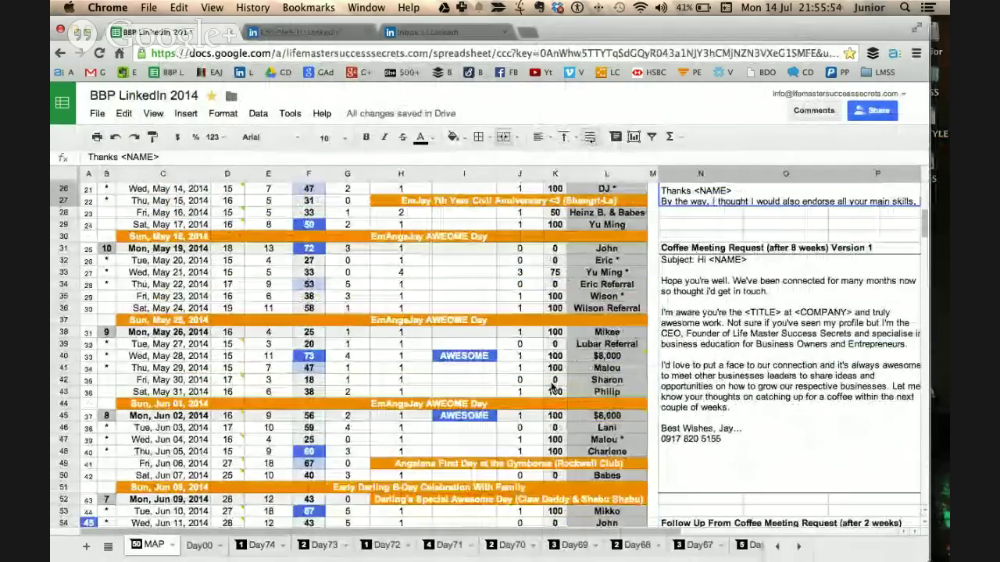
{"action": "scroll", "coordinate": [551, 388], "scroll_direction": "up", "scroll_amount": 10}
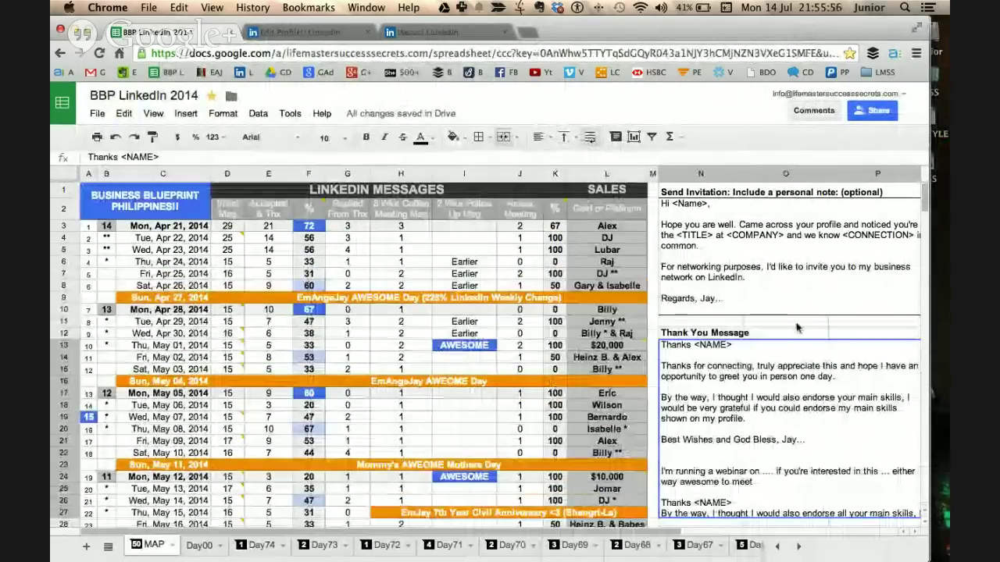
Step: Copy the full template text under "Send Invitation: Include a personal note" and leave the cell unchanged
{"action": "left_click", "coordinate": [764, 287]}
{"action": "double_click", "coordinate": [764, 288]}
{"action": "left_click_drag", "start_coordinate": [748, 297], "coordinate": [648, 205]}
{"action": "key", "text": "super+c"}
{"action": "left_click", "coordinate": [447, 410]}
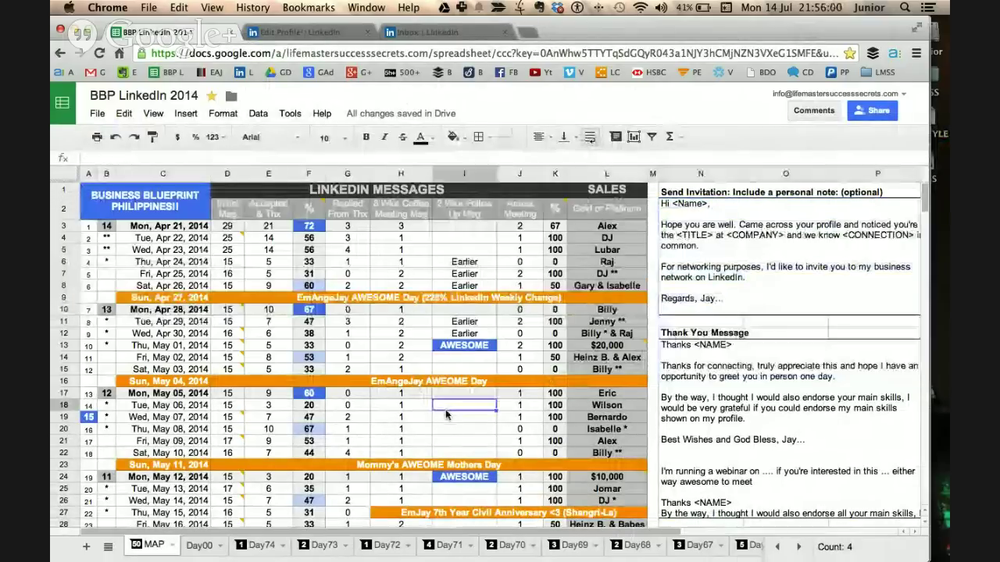
Step: Review the MAP sheet's daily LinkedIn message log from April 21 down to the sales totals and peso amount formula
{"action": "scroll", "coordinate": [393, 406], "scroll_direction": "down", "scroll_amount": 7}
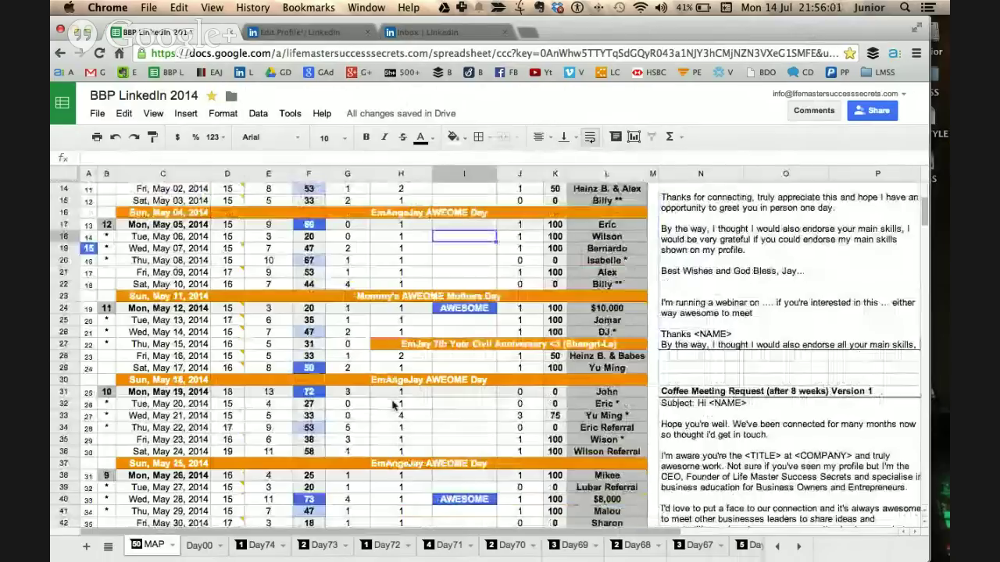
{"action": "scroll", "coordinate": [390, 412], "scroll_direction": "down", "scroll_amount": 12}
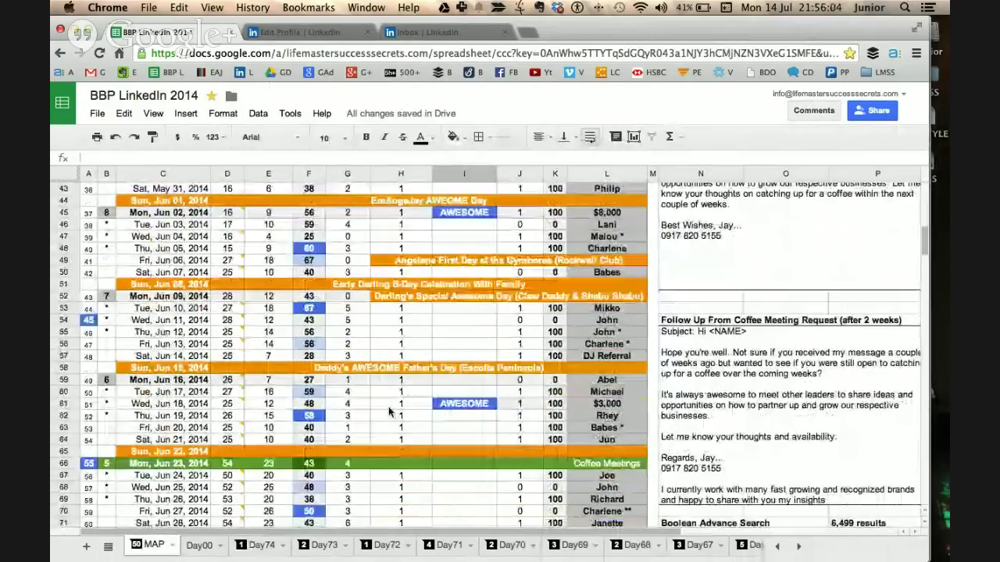
{"action": "scroll", "coordinate": [388, 411], "scroll_direction": "down", "scroll_amount": 2}
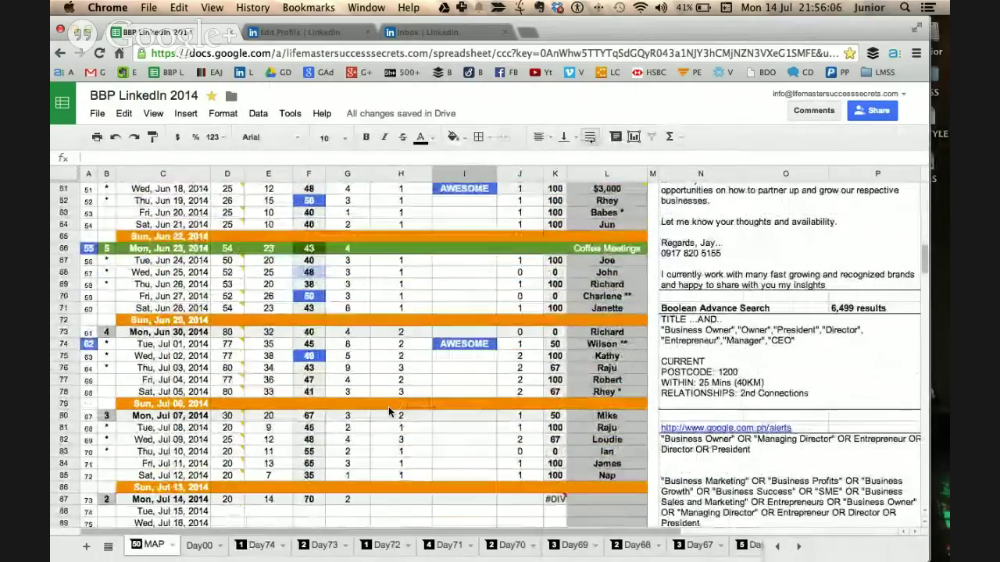
{"action": "scroll", "coordinate": [388, 406], "scroll_direction": "up", "scroll_amount": 20}
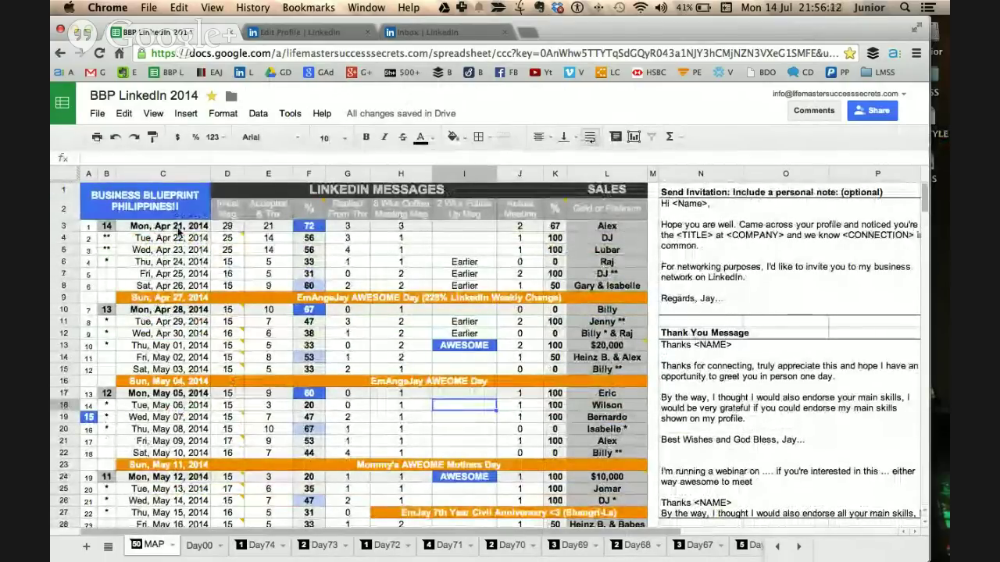
{"action": "scroll", "coordinate": [297, 300], "scroll_direction": "down", "scroll_amount": 15}
{"action": "scroll", "coordinate": [296, 302], "scroll_direction": "down", "scroll_amount": 5}
{"action": "scroll", "coordinate": [296, 303], "scroll_direction": "down", "scroll_amount": 1}
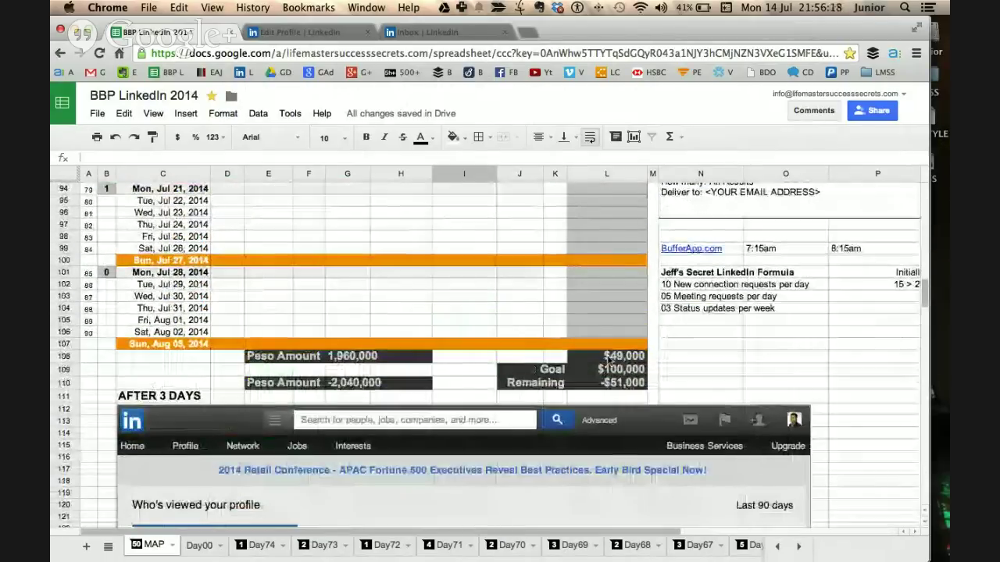
{"action": "left_click", "coordinate": [367, 356]}
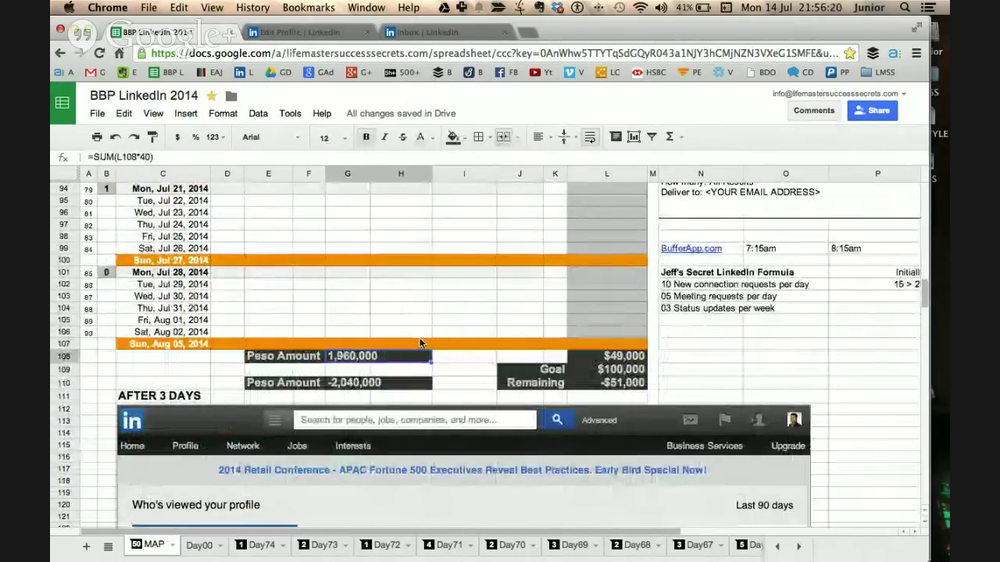
{"action": "scroll", "coordinate": [420, 303], "scroll_direction": "up", "scroll_amount": 20}
{"action": "key", "text": "super+3"}
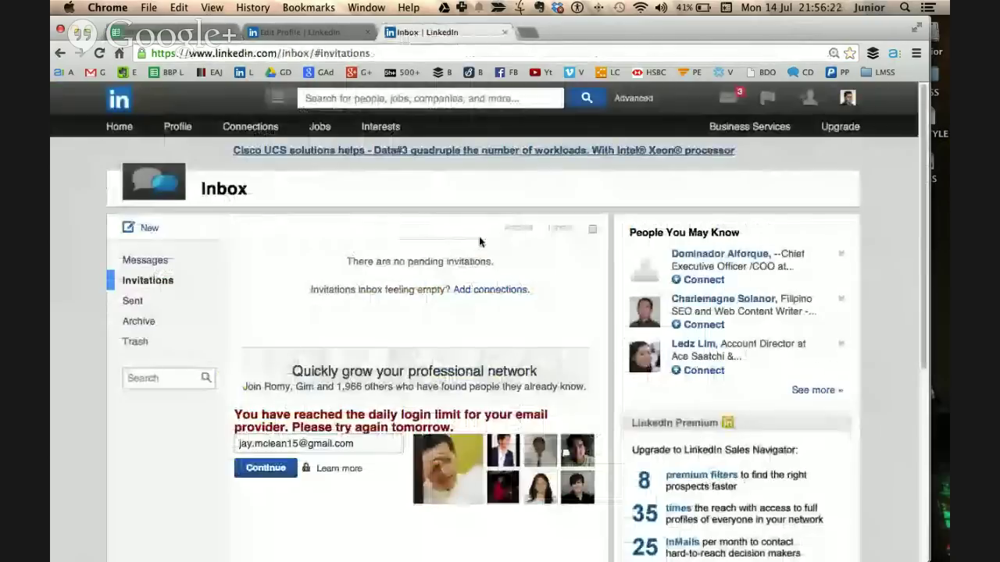
{"action": "left_click", "coordinate": [332, 32]}
{"action": "scroll", "coordinate": [442, 212], "scroll_direction": "up", "scroll_amount": 2}
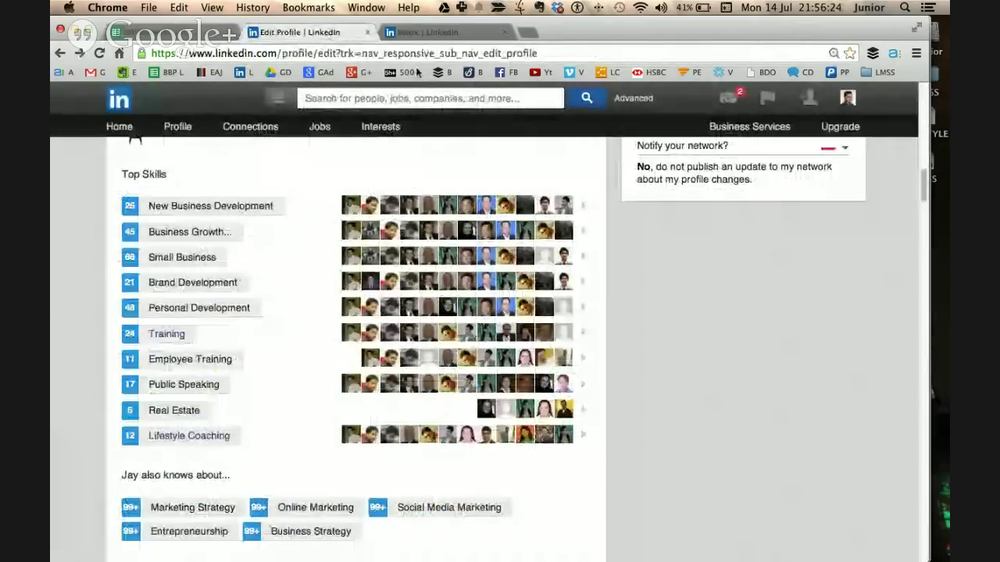
{"action": "key", "text": "super+Tab"}
{"action": "left_click", "coordinate": [865, 339]}
{"action": "scroll", "coordinate": [865, 339], "scroll_direction": "up", "scroll_amount": 2}
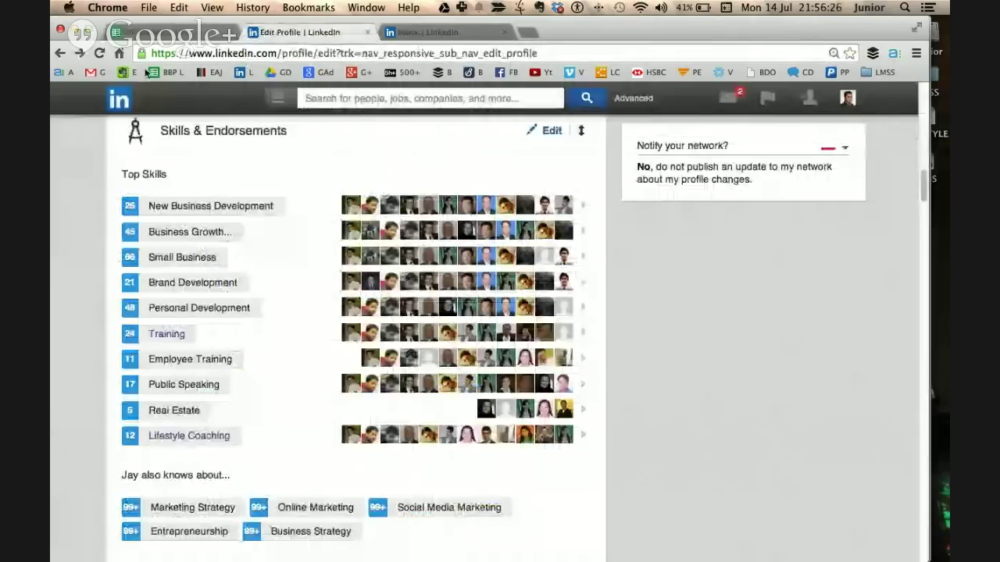
Step: Return to the third person's invitation form and replace the default personal note with the copied template
{"action": "key", "text": "ctrl+Right"}
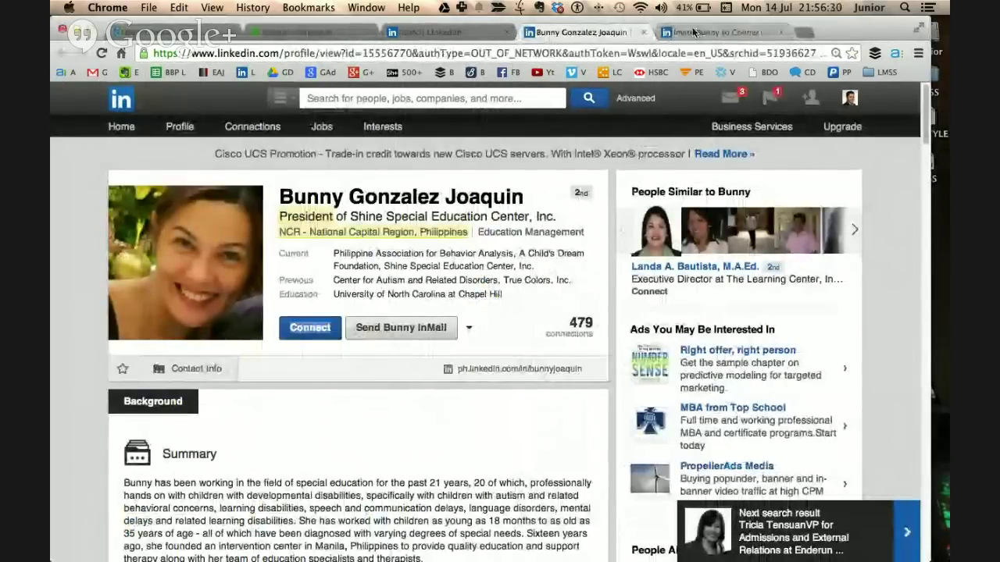
{"action": "key", "text": "ctrl+Tab"}
{"action": "left_click", "coordinate": [263, 422]}
{"action": "key", "text": "super+a"}
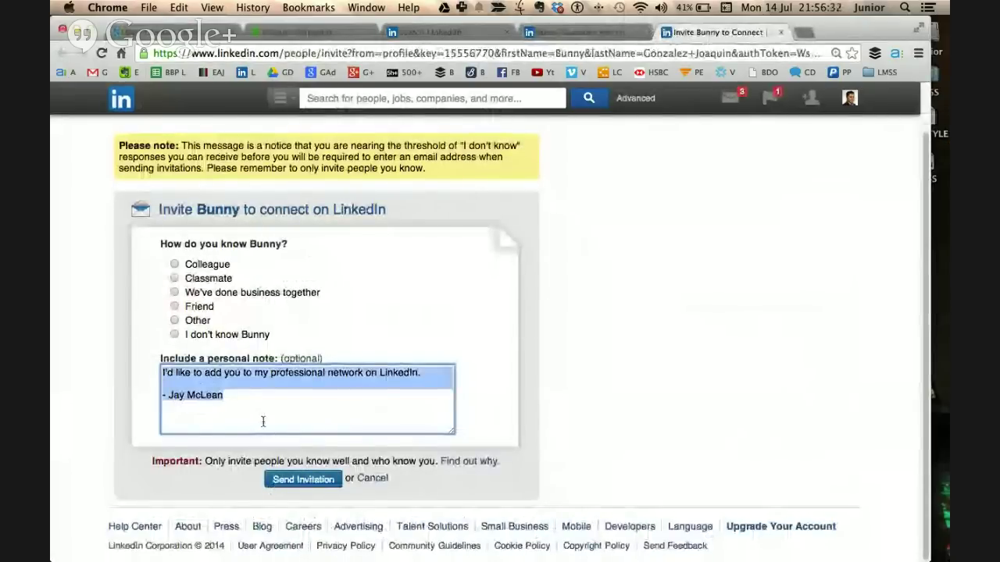
{"action": "key", "text": "super+v"}
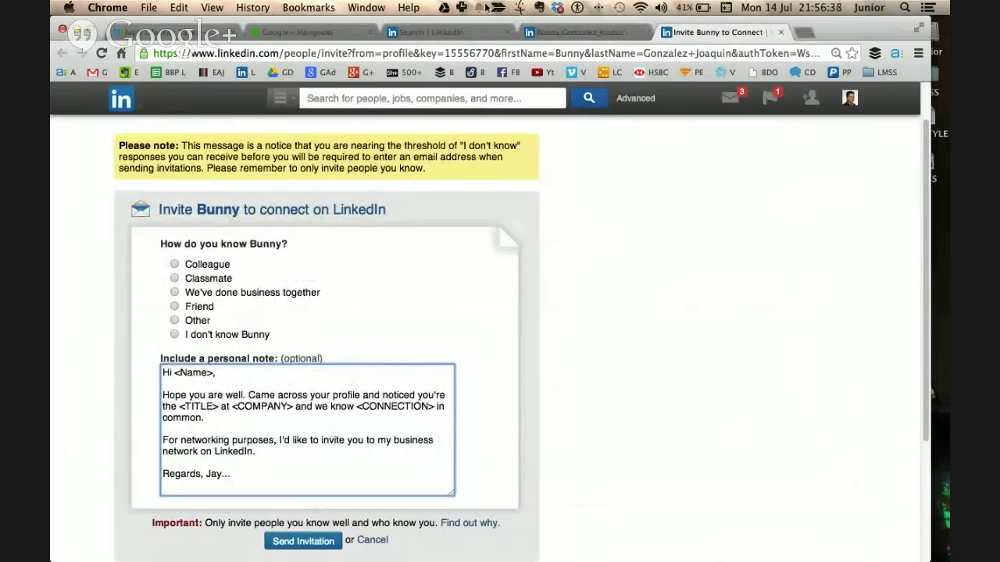
Step: Check the third person's profile headline for the details the note's placeholders need, and return to the invitation form
{"action": "left_click", "coordinate": [551, 33]}
{"action": "key", "text": "ctrl+Tab"}
{"action": "left_click", "coordinate": [562, 34]}
{"action": "key", "text": "ctrl+Tab"}
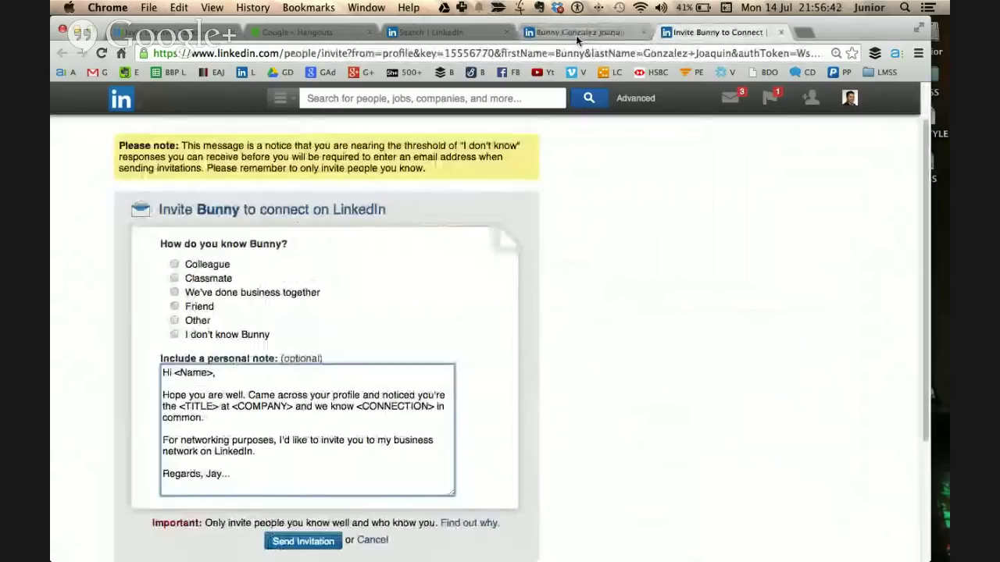
{"action": "left_click", "coordinate": [575, 35]}
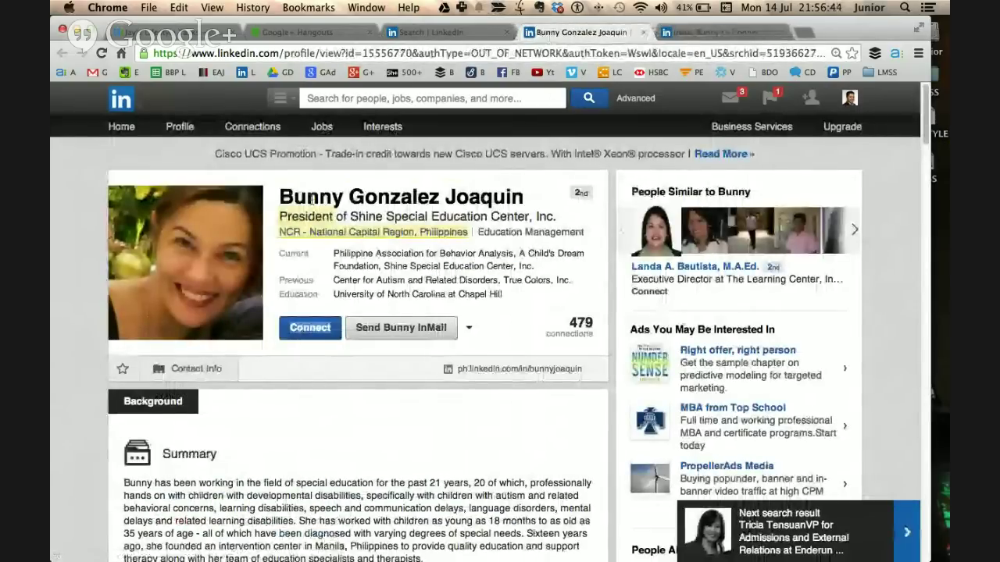
{"action": "left_click", "coordinate": [691, 38]}
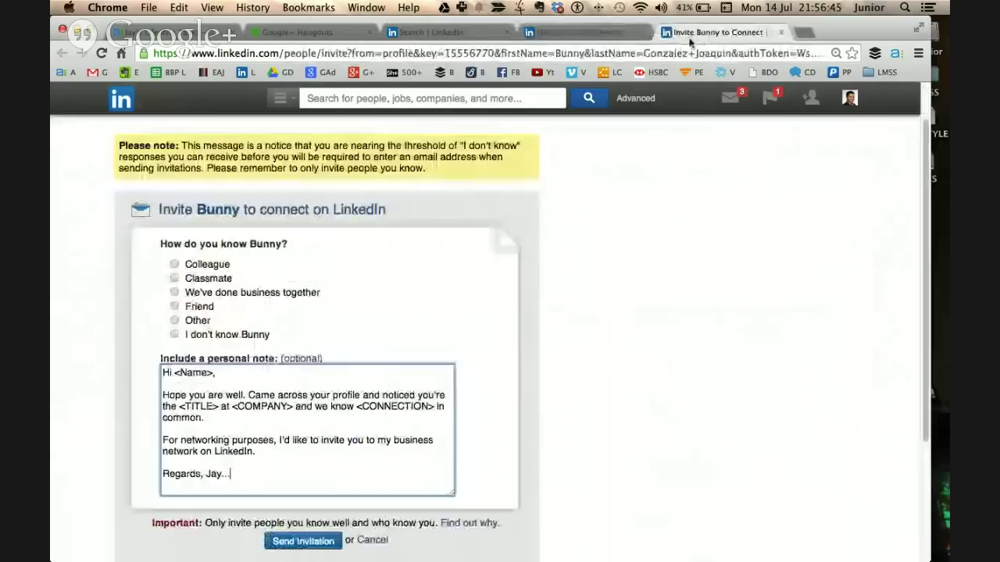
Step: Replace the <Name> placeholder in the personal note with the invitee's first name from the form heading
{"action": "double_click", "coordinate": [217, 210]}
{"action": "scroll", "coordinate": [324, 234], "scroll_direction": "down", "scroll_amount": 1}
{"action": "scroll", "coordinate": [324, 234], "scroll_direction": "down", "scroll_amount": 3}
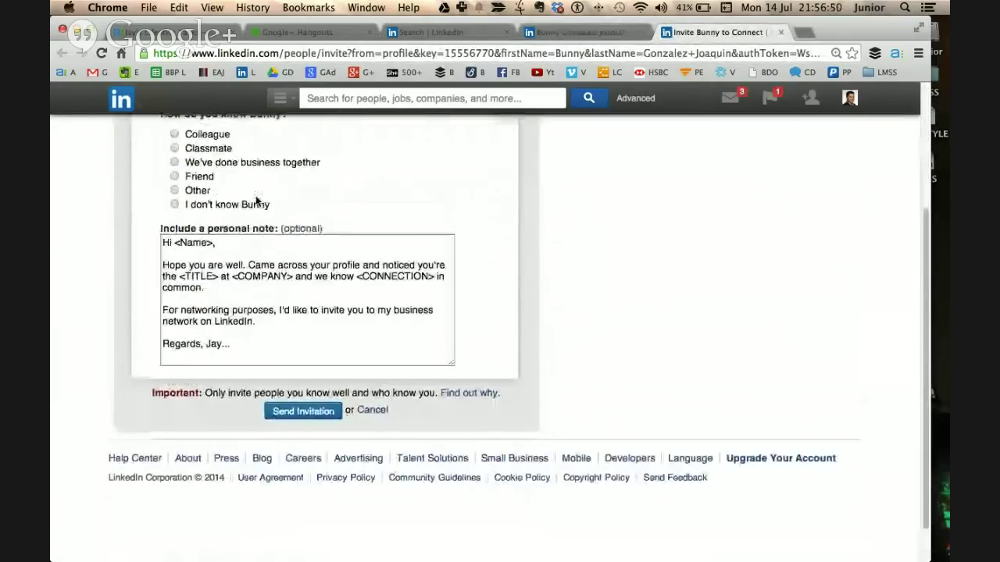
{"action": "scroll", "coordinate": [256, 201], "scroll_direction": "up", "scroll_amount": 2}
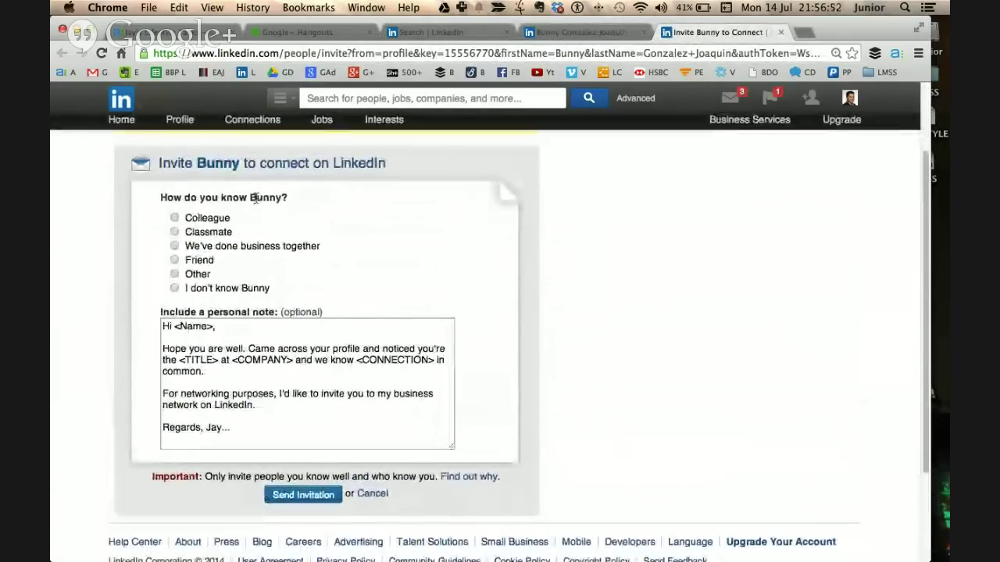
{"action": "scroll", "coordinate": [267, 201], "scroll_direction": "down", "scroll_amount": 1}
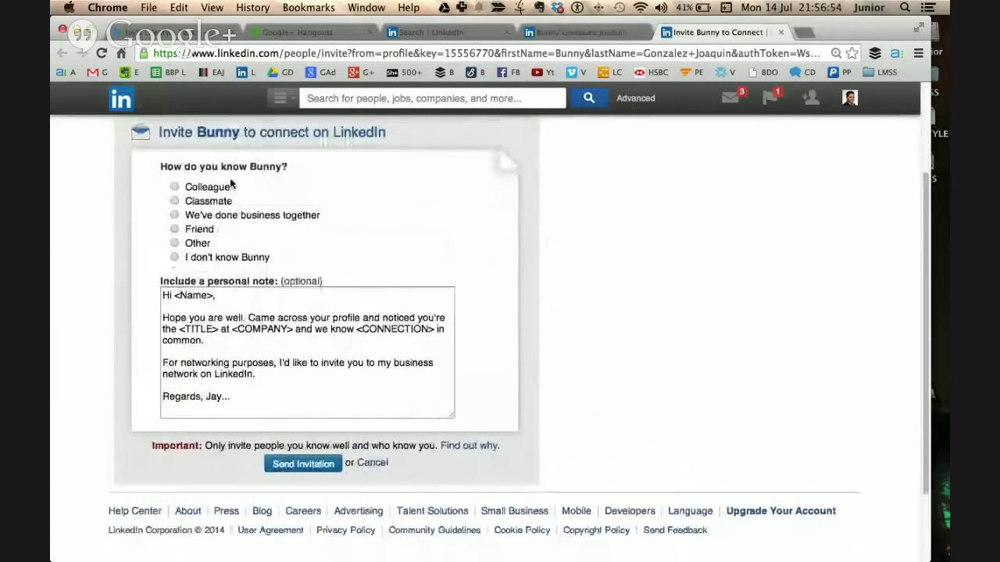
{"action": "double_click", "coordinate": [207, 133]}
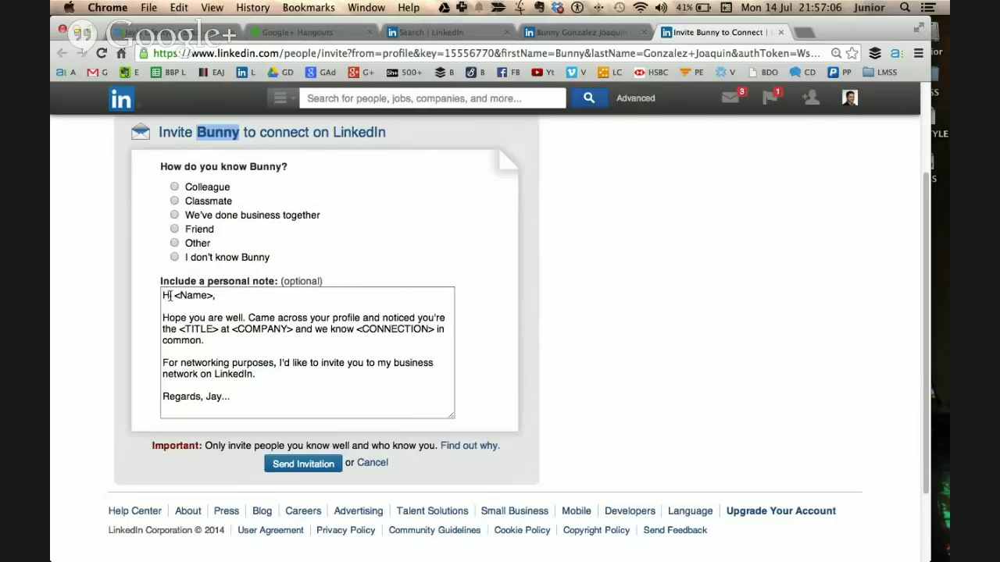
{"action": "left_click_drag", "start_coordinate": [175, 296], "coordinate": [197, 295]}
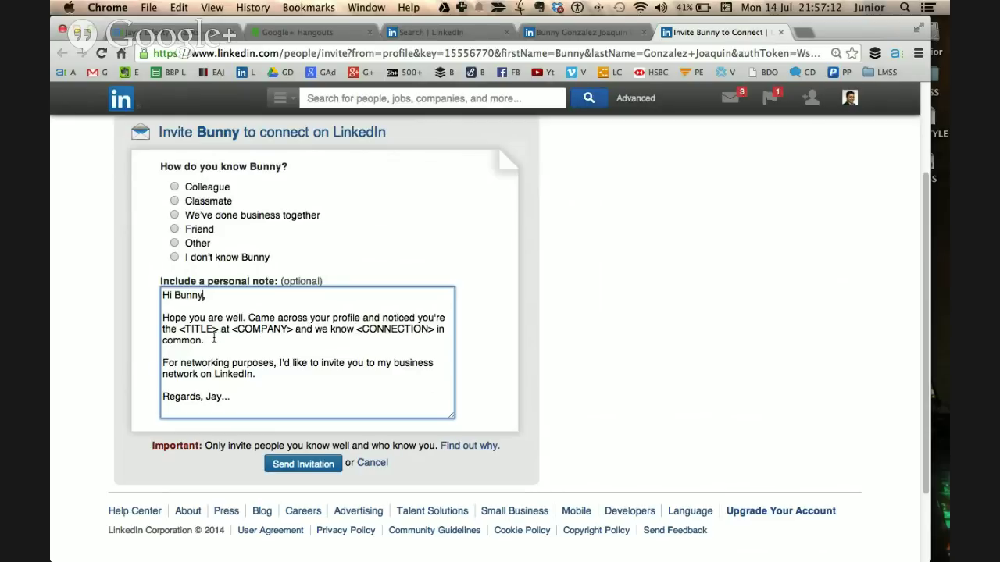
Step: Replace "<TITLE> at <COMPANY>" in the note with the profile headline "President of Shine Special Education Center, Inc."
{"action": "left_click", "coordinate": [581, 35]}
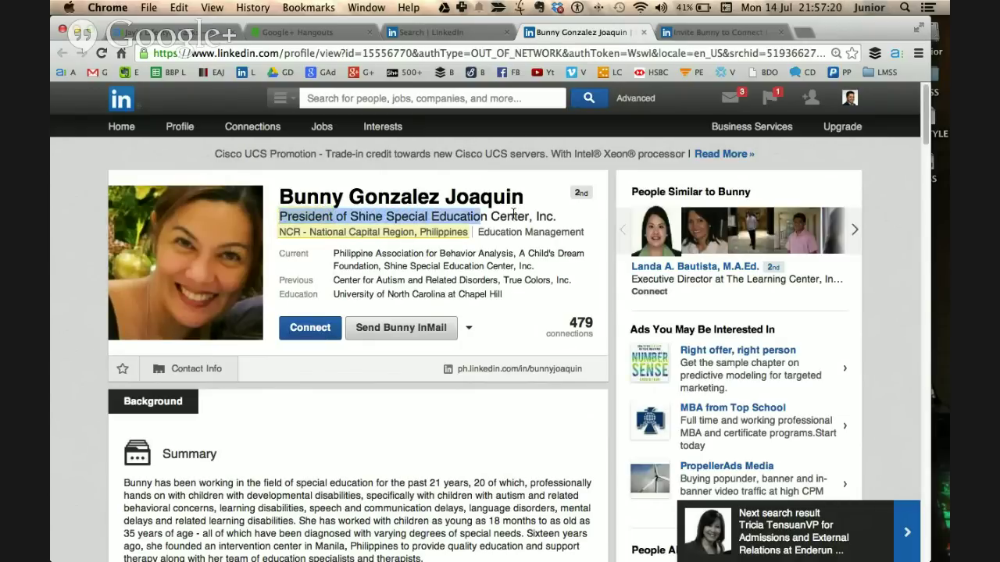
{"action": "left_click", "coordinate": [716, 32]}
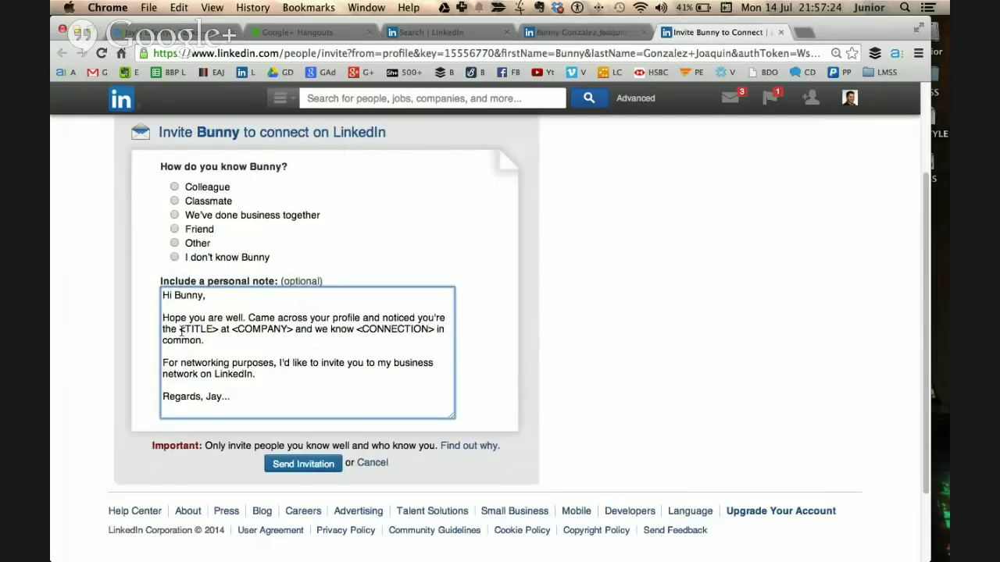
{"action": "type", "text": "President of Shine Special Education Center, Inc."}
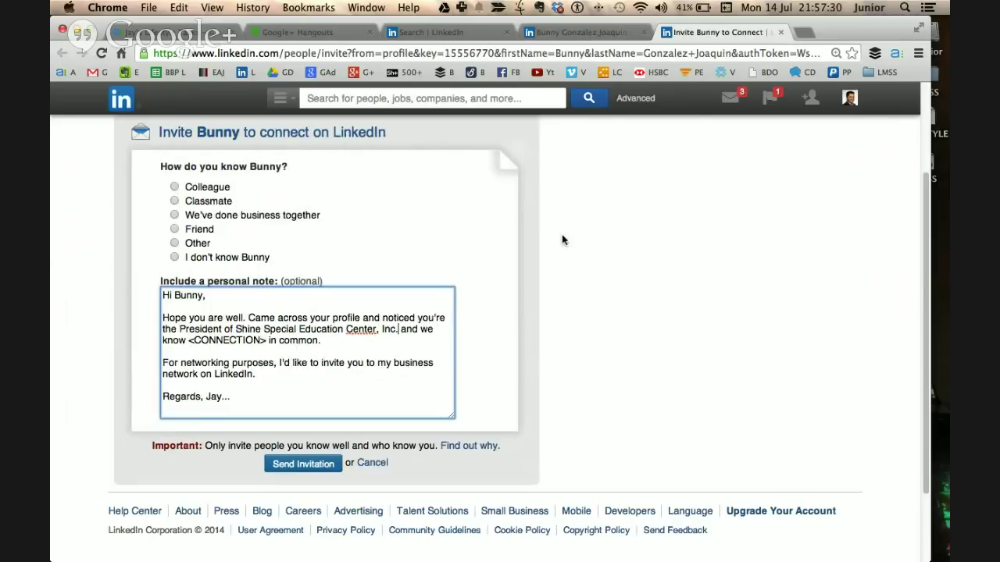
Step: Examine the How You're Connected section on the third person's profile and preview the first shared connection's card
{"action": "left_click", "coordinate": [574, 35]}
{"action": "scroll", "coordinate": [531, 337], "scroll_direction": "down", "scroll_amount": 5}
{"action": "scroll", "coordinate": [532, 337], "scroll_direction": "up", "scroll_amount": 3}
{"action": "scroll", "coordinate": [532, 336], "scroll_direction": "down", "scroll_amount": 3}
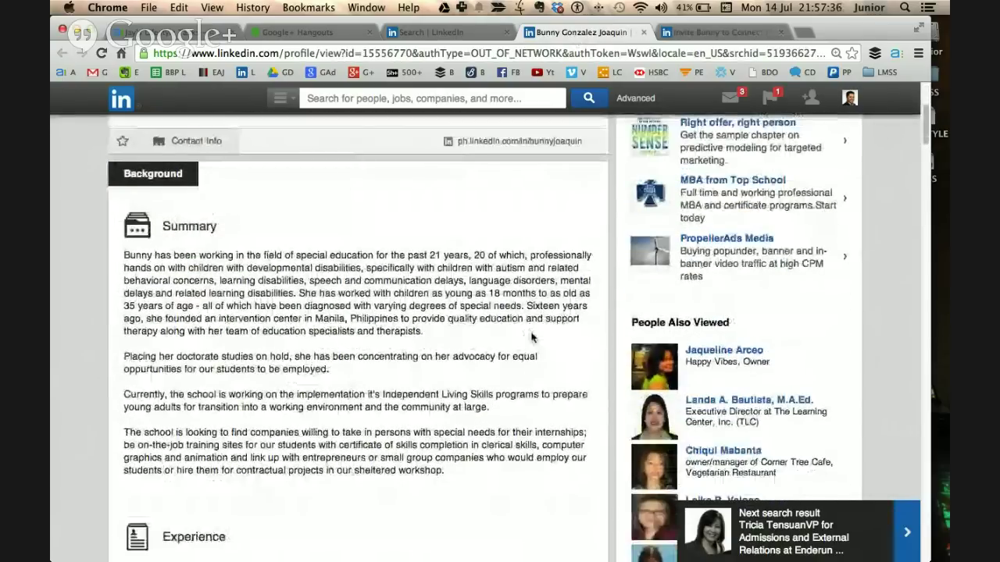
{"action": "scroll", "coordinate": [532, 337], "scroll_direction": "down", "scroll_amount": 10}
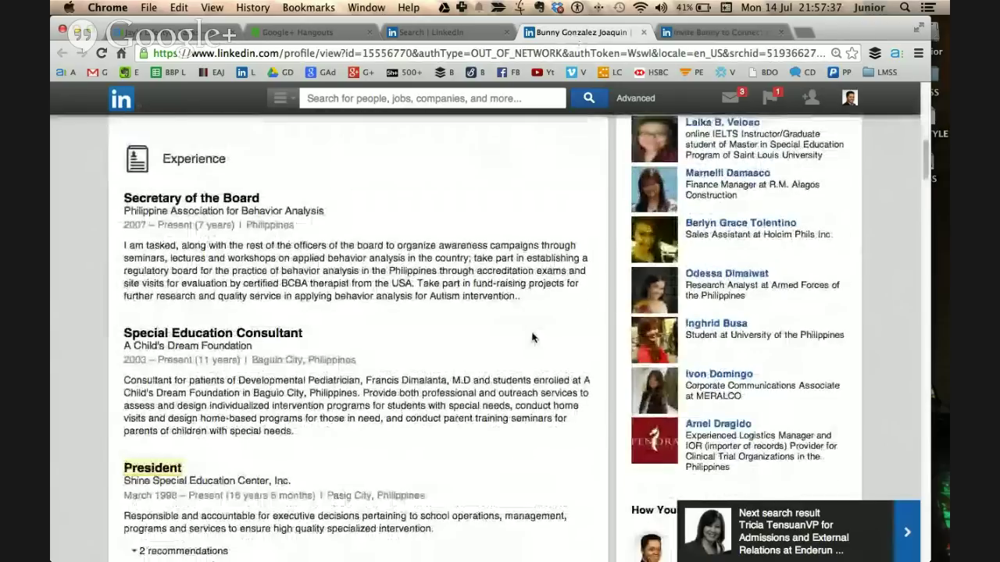
{"action": "scroll", "coordinate": [532, 337], "scroll_direction": "down", "scroll_amount": 3}
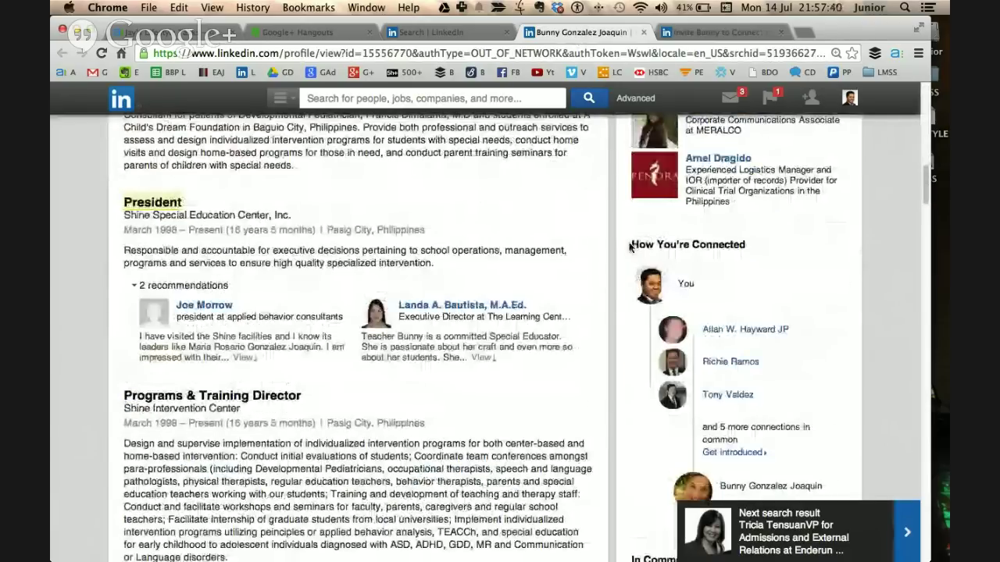
{"action": "left_click_drag", "start_coordinate": [630, 245], "coordinate": [739, 242]}
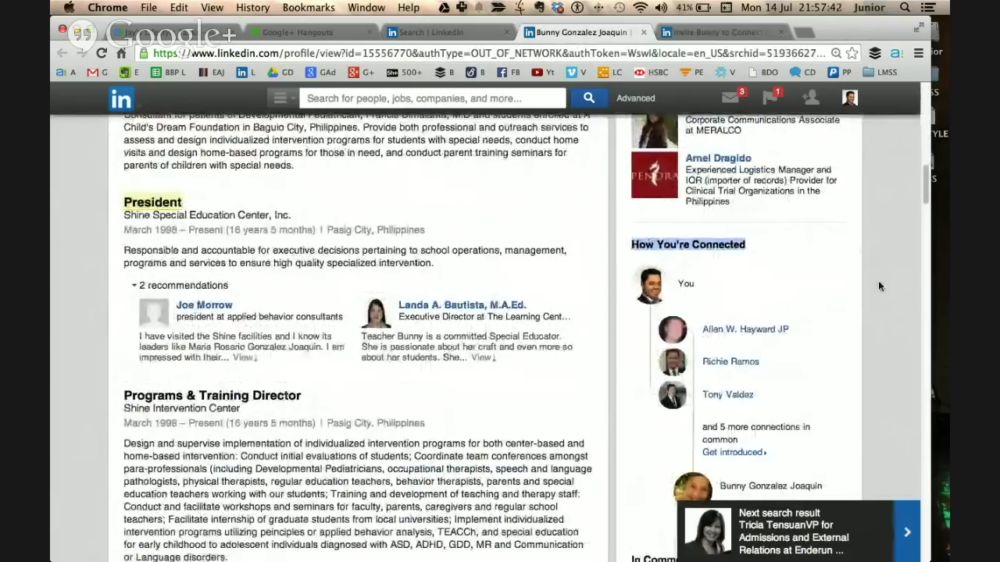
{"action": "scroll", "coordinate": [878, 285], "scroll_direction": "down", "scroll_amount": 1}
{"action": "scroll", "coordinate": [878, 286], "scroll_direction": "down", "scroll_amount": 1}
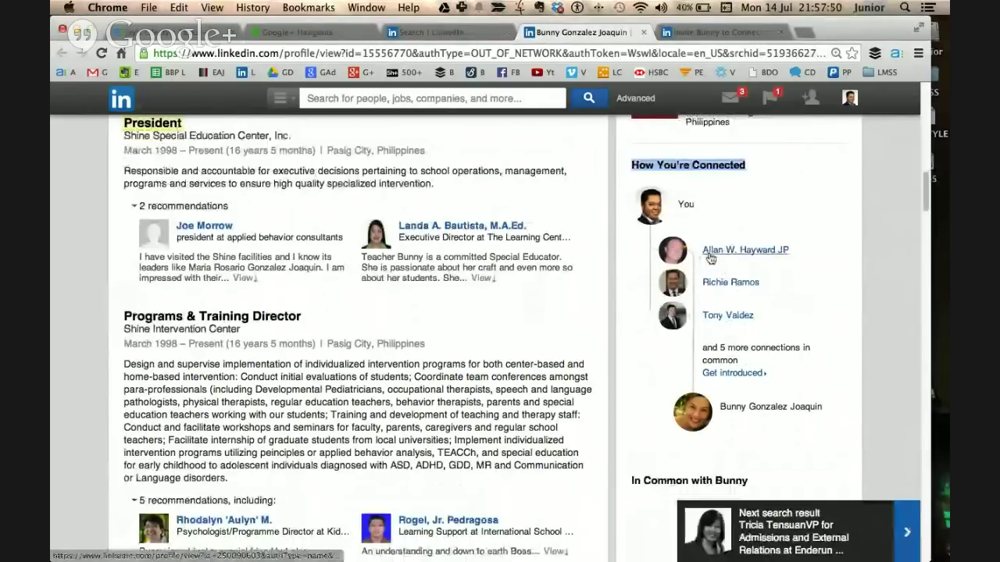
{"action": "mouse_move", "coordinate": [724, 258]}
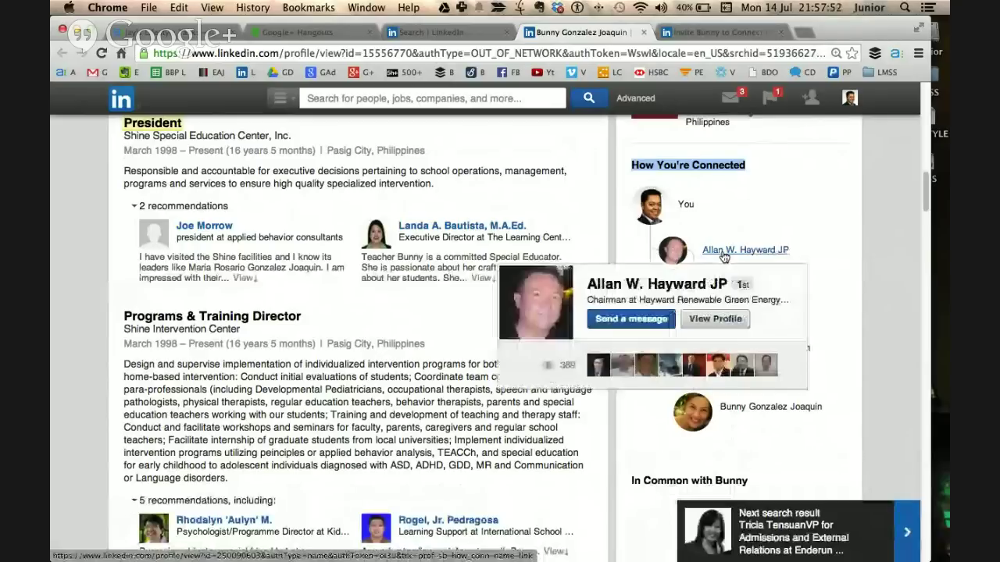
Step: Replace the <CONNECTION> placeholder in the personal note with the first shared connection's full name, copied from their preview card on the profile
{"action": "left_click", "coordinate": [582, 291]}
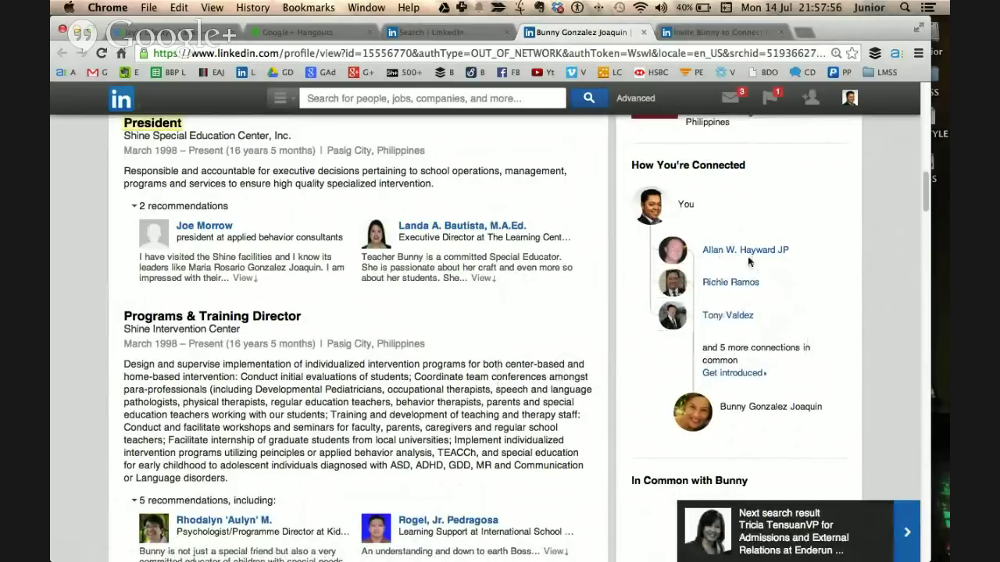
{"action": "mouse_move", "coordinate": [742, 256]}
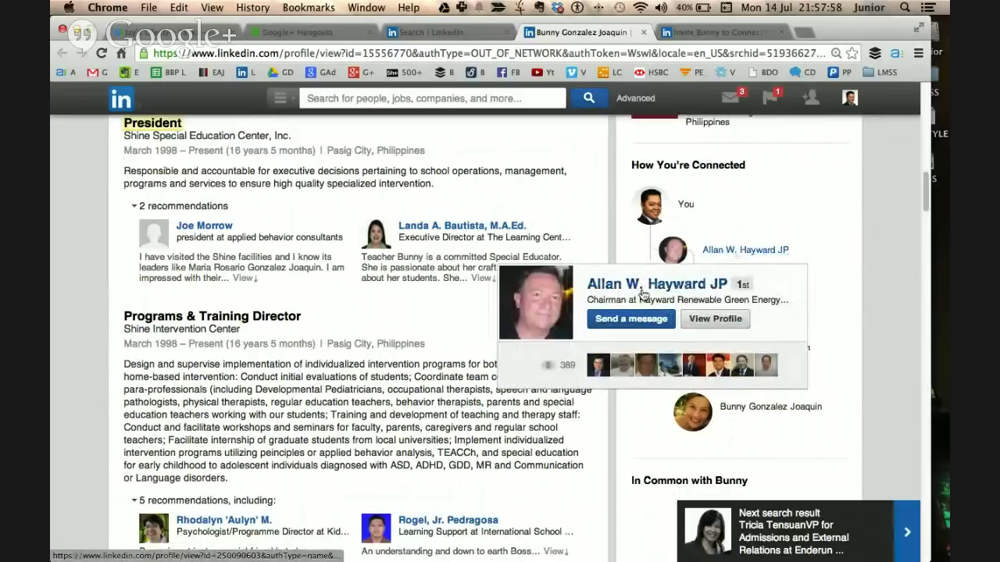
{"action": "left_click_drag", "start_coordinate": [591, 291], "coordinate": [723, 291]}
{"action": "key", "text": "super+c"}
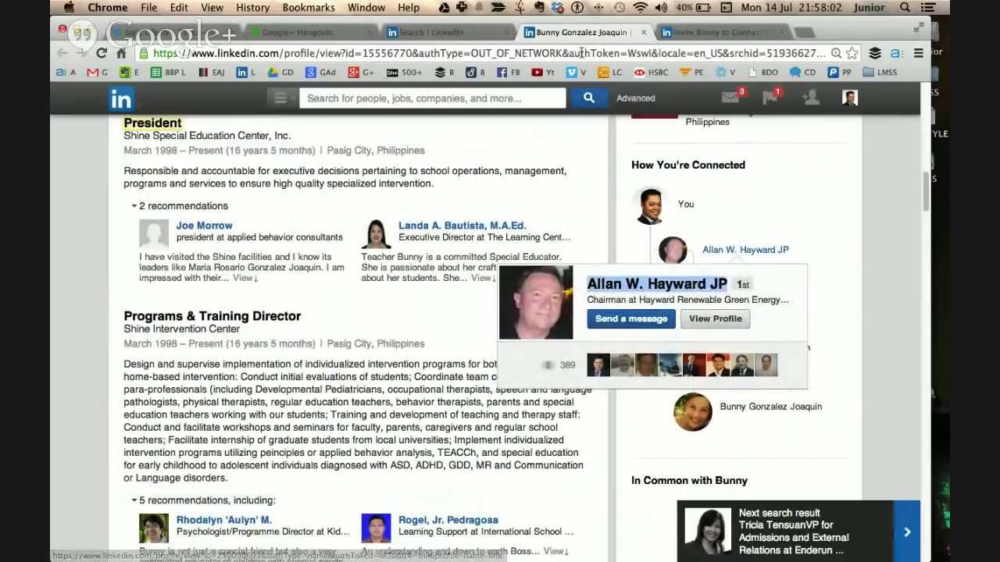
{"action": "left_click", "coordinate": [700, 32]}
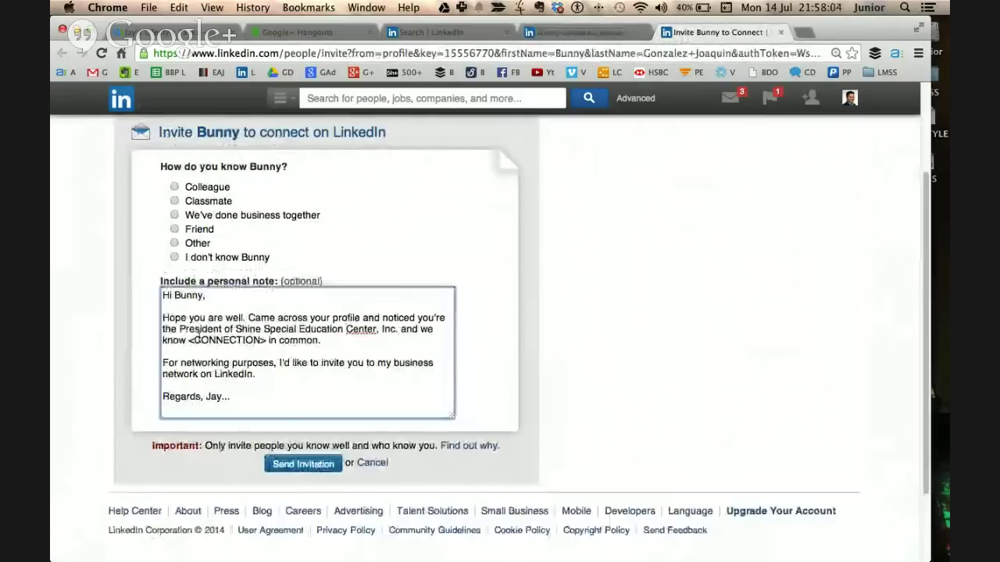
{"action": "left_click_drag", "start_coordinate": [189, 341], "coordinate": [267, 341]}
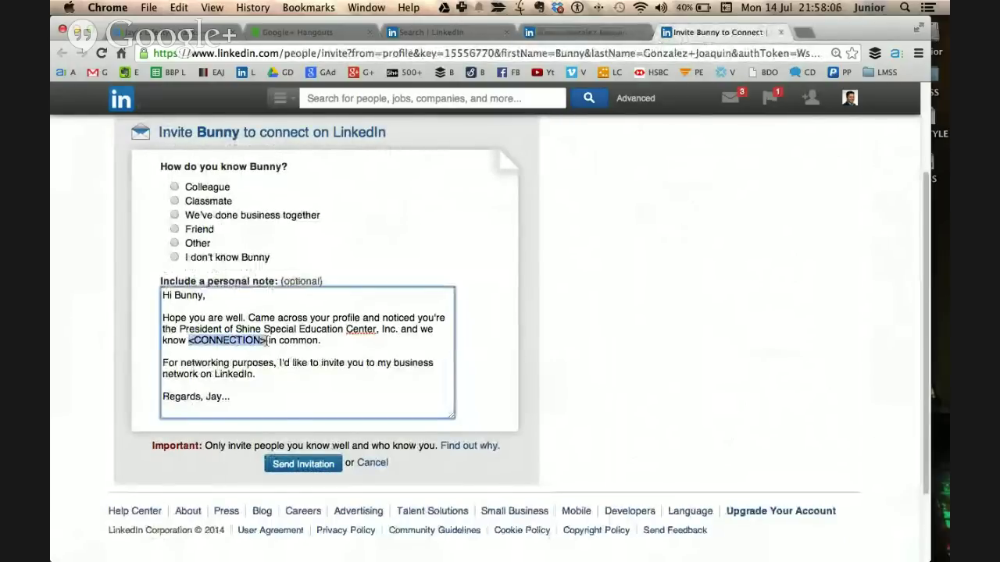
{"action": "key", "text": "super+v"}
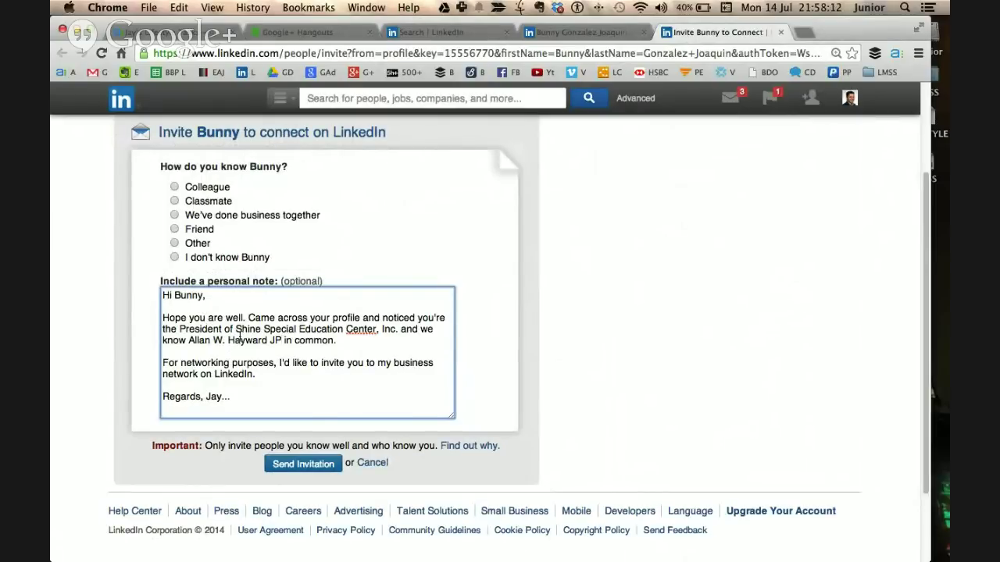
Step: Set the relationship to "We've done business together" with the "Business Marketing Strategist | Business Growth Strategist" position and send the invitation
{"action": "left_click", "coordinate": [175, 216]}
{"action": "left_click", "coordinate": [231, 235]}
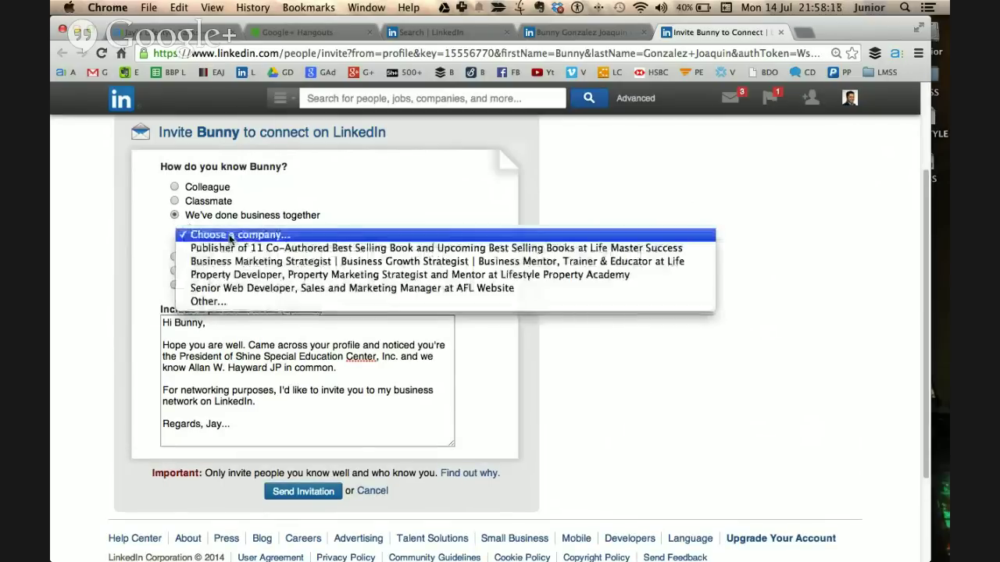
{"action": "left_click", "coordinate": [233, 261]}
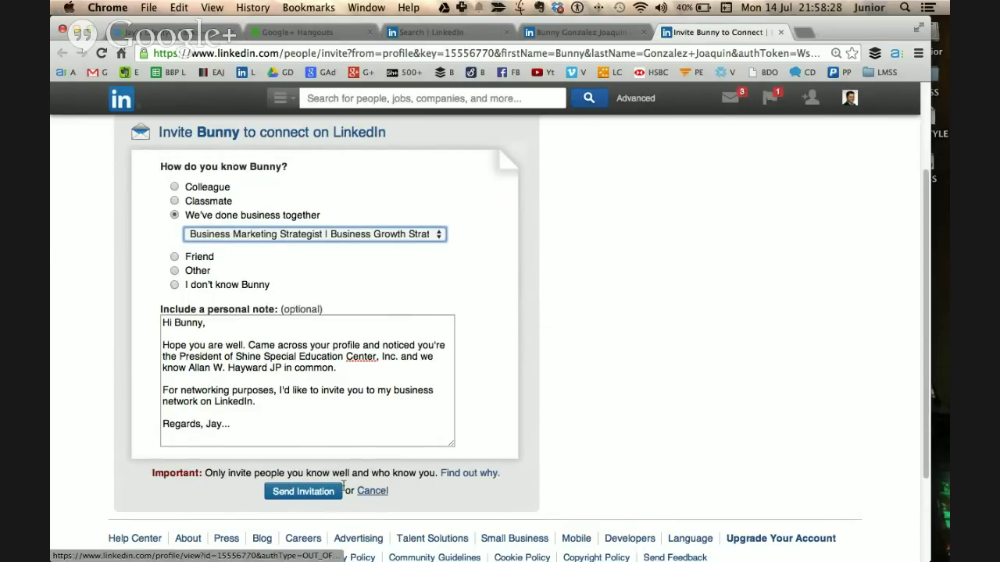
{"action": "left_click", "coordinate": [306, 494]}
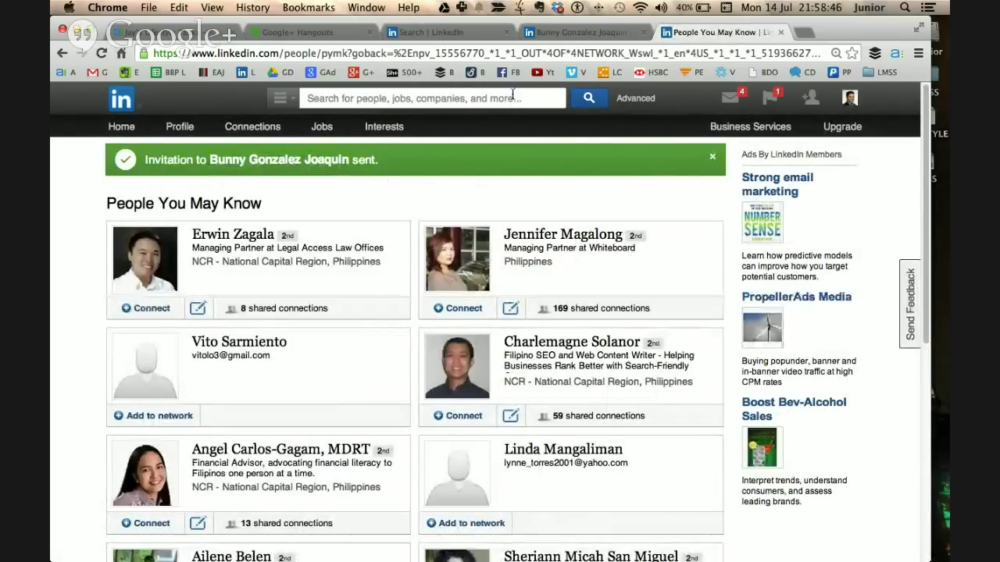
Step: Review the top section of the invited person's profile and return to the People You May Know page
{"action": "left_click", "coordinate": [554, 32]}
{"action": "scroll", "coordinate": [527, 348], "scroll_direction": "up", "scroll_amount": 10}
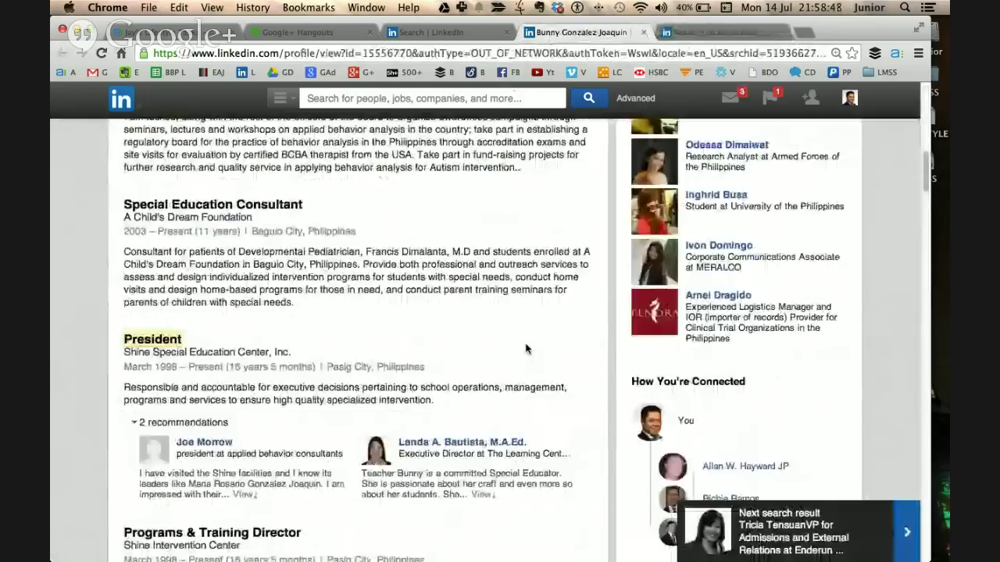
{"action": "scroll", "coordinate": [528, 348], "scroll_direction": "down", "scroll_amount": 2}
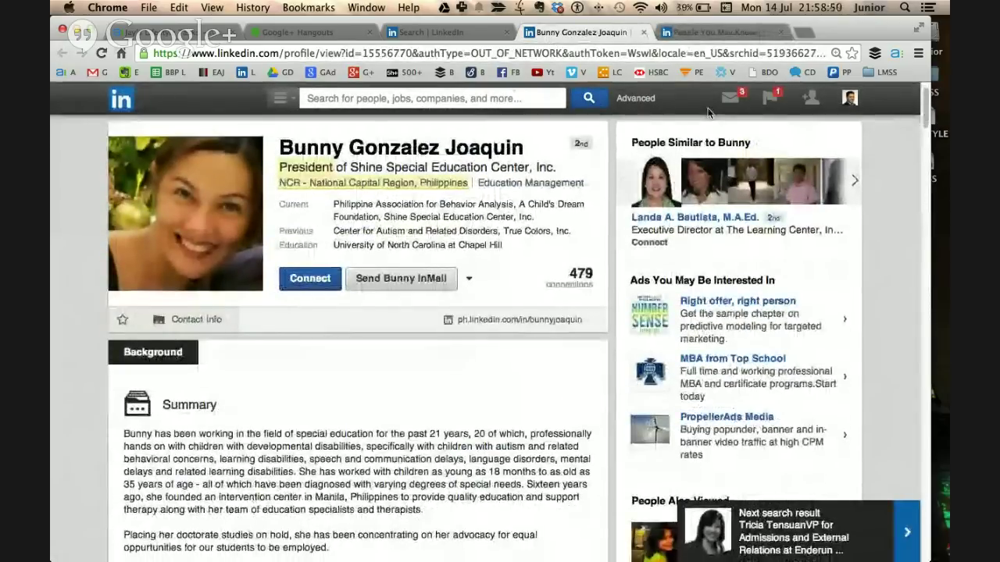
{"action": "left_click", "coordinate": [310, 278]}
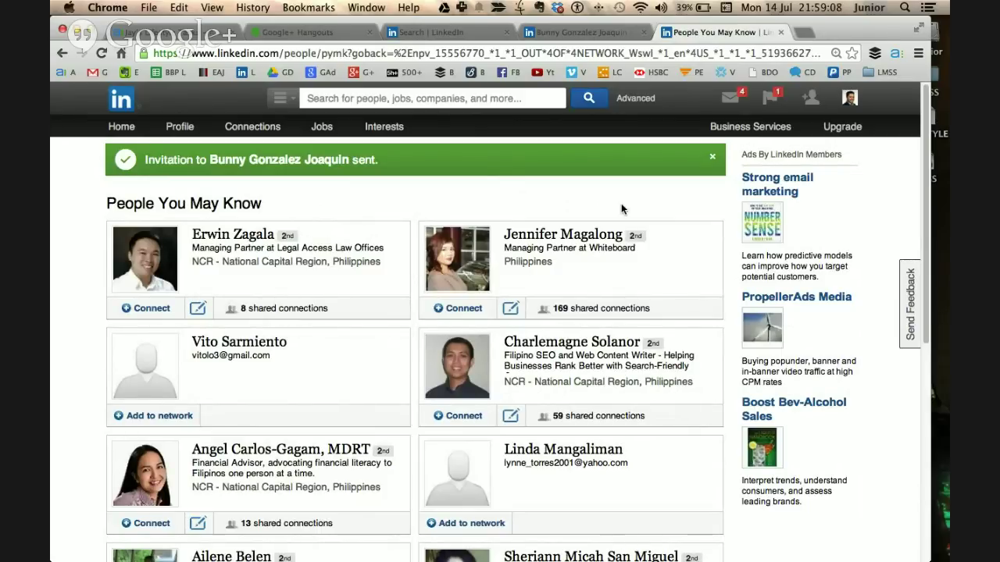
Step: Minimize the browser windows and switch to the webinar slides PDF in Preview, showing the invitation form slide
{"action": "key", "text": "super+Tab"}
{"action": "key", "text": "super+Tab"}
{"action": "key", "text": "super+shift+Tab"}
{"action": "key", "text": "super+shift+Tab"}
{"action": "mouse_move", "coordinate": [937, 484]}
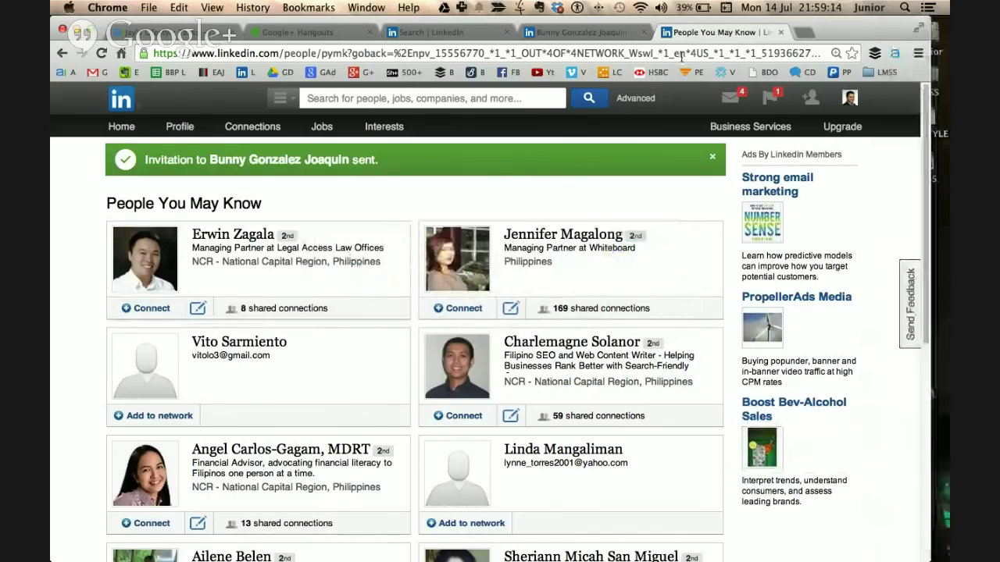
{"action": "key", "text": "super+Tab"}
{"action": "key", "text": "super+Tab"}
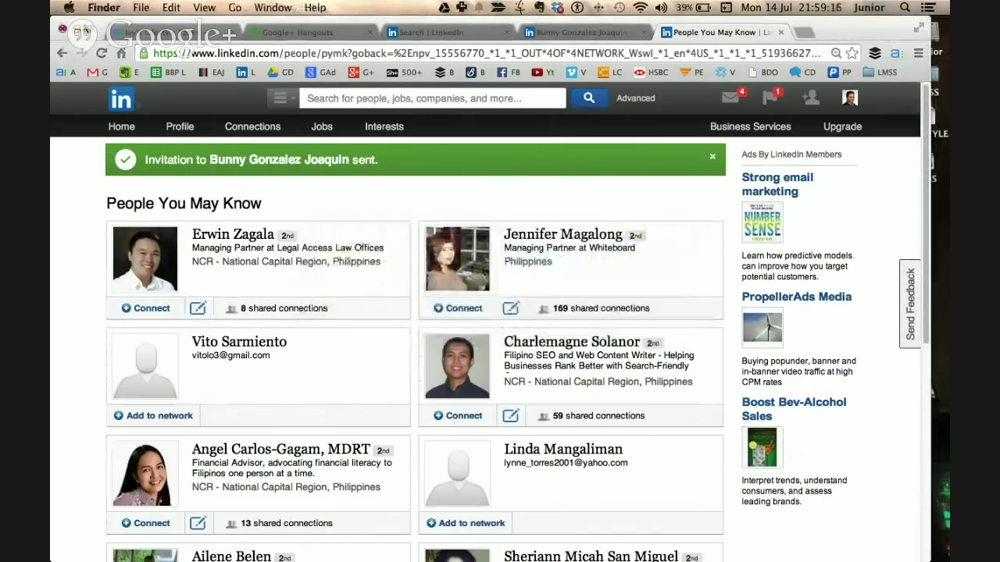
{"action": "left_click", "coordinate": [68, 32]}
{"action": "left_click", "coordinate": [78, 32]}
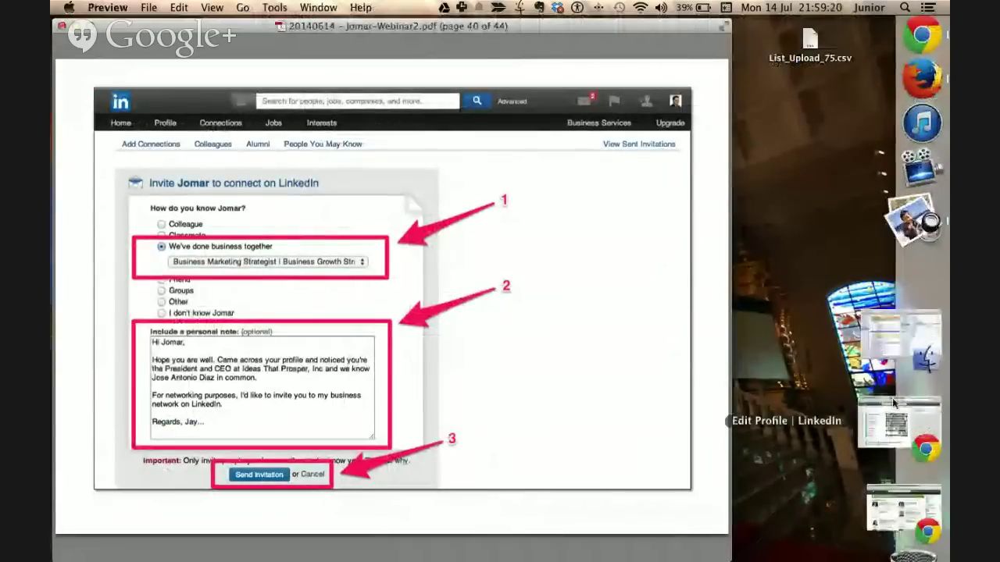
Step: Restore the browser window, return to the Google+ Hangouts session and stop the screen share
{"action": "left_click", "coordinate": [906, 455]}
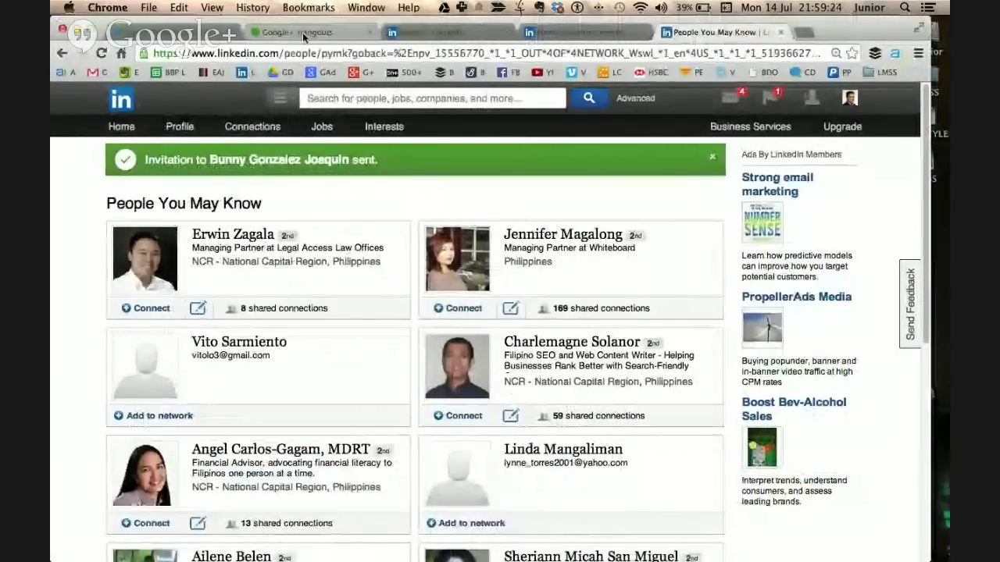
{"action": "left_click", "coordinate": [302, 32]}
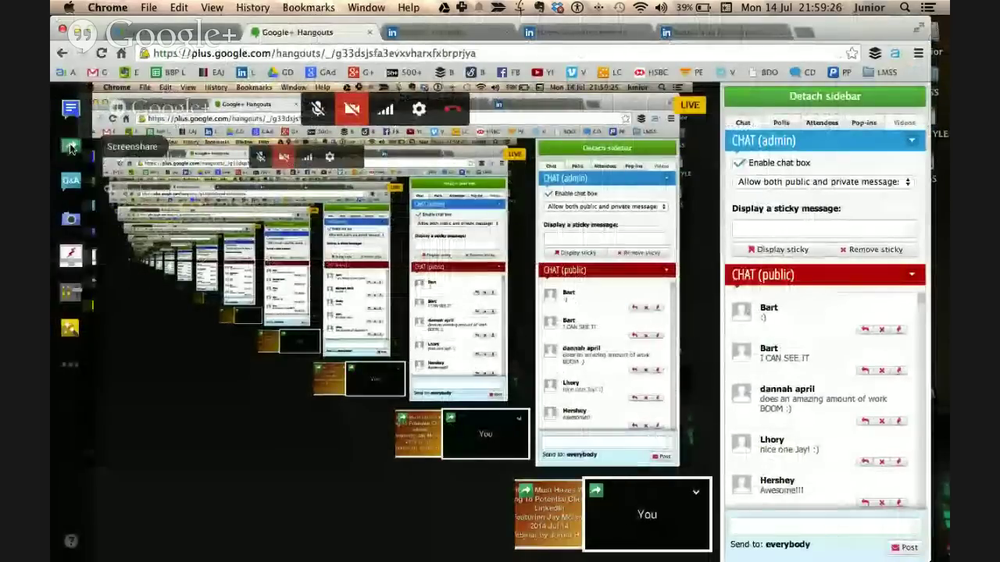
{"action": "left_click", "coordinate": [66, 147]}
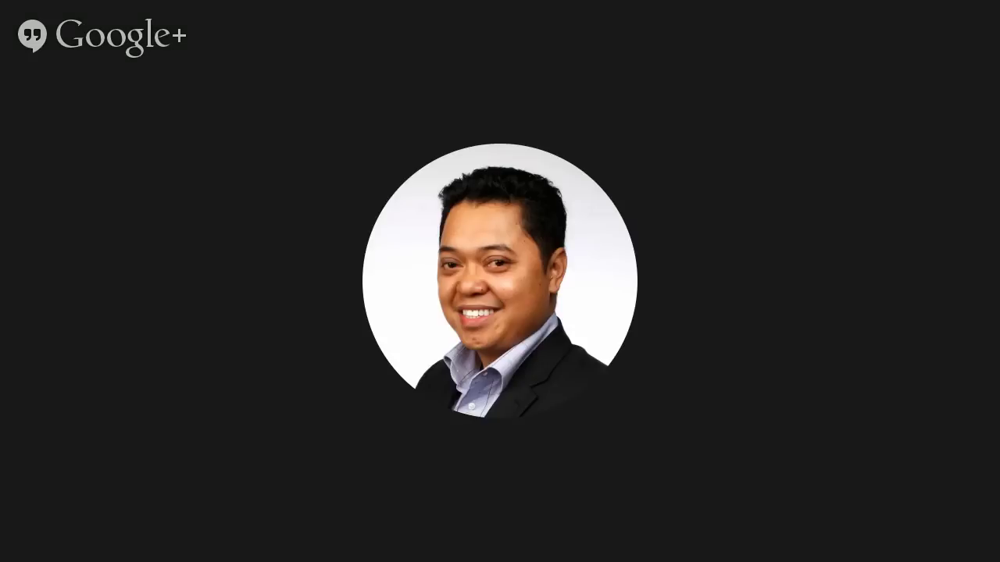